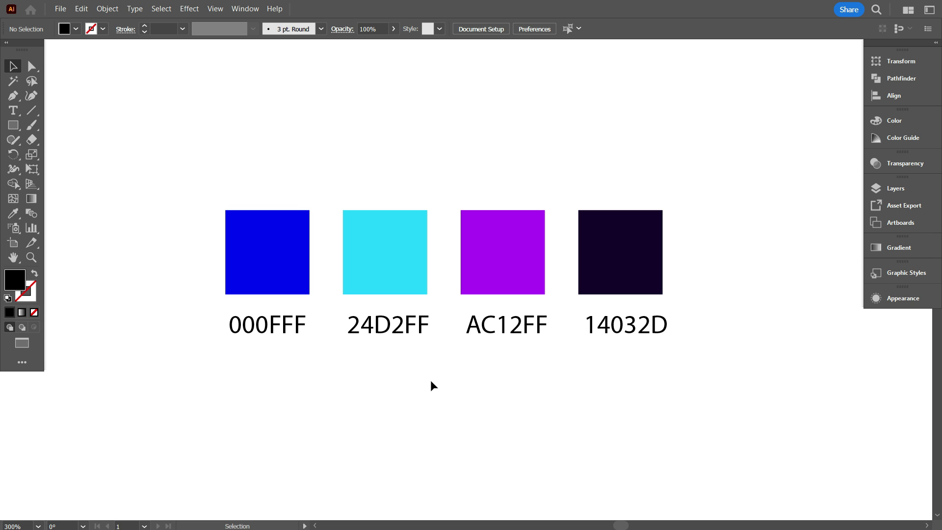
- Zoom out and move the 000FFF, 24D2FF, AC12FF and 14032D swatches to the artboard's top-left corner
{"action": "scroll", "coordinate": [411, 376], "scroll_direction": "down", "scroll_amount": 4}
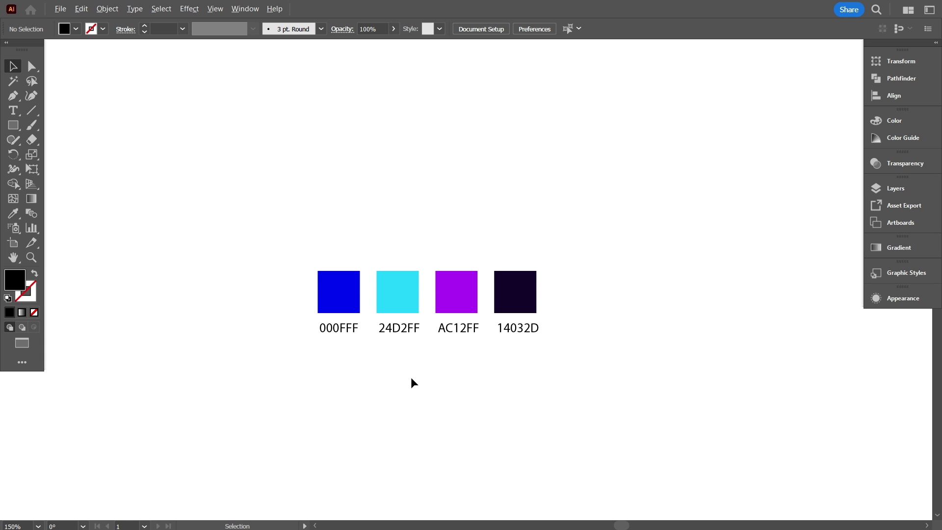
{"action": "scroll", "coordinate": [411, 378], "scroll_direction": "down", "scroll_amount": 2}
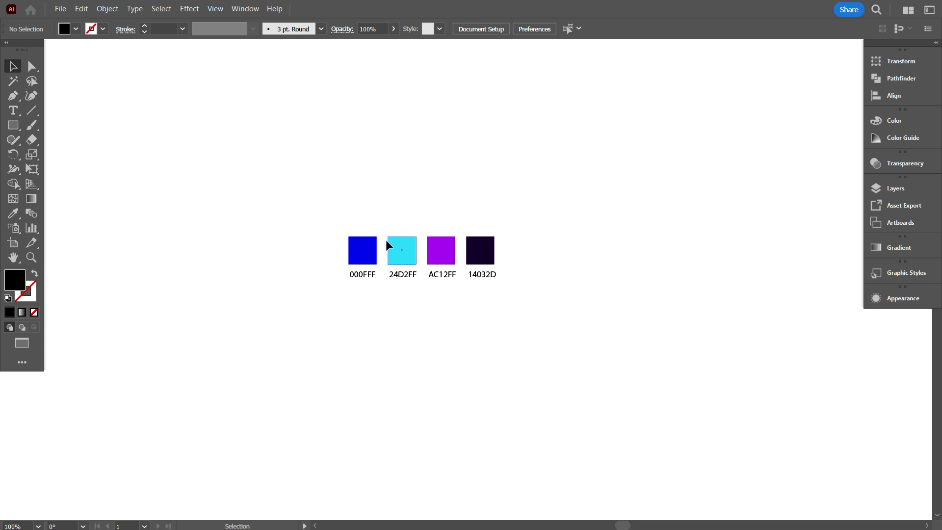
{"action": "left_click_drag", "start_coordinate": [395, 249], "coordinate": [120, 85]}
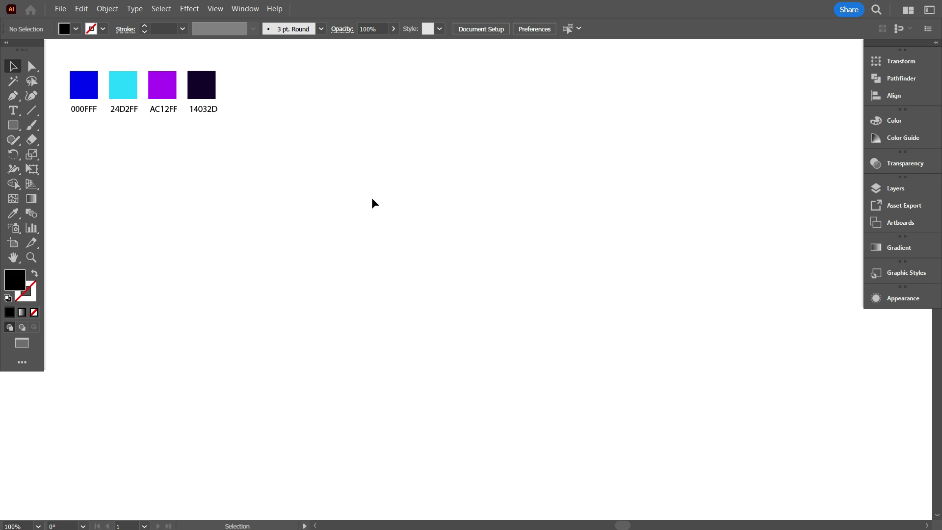
- Draw a vertical line in the middle of the artboard with a black stroke
{"action": "left_click", "coordinate": [27, 113]}
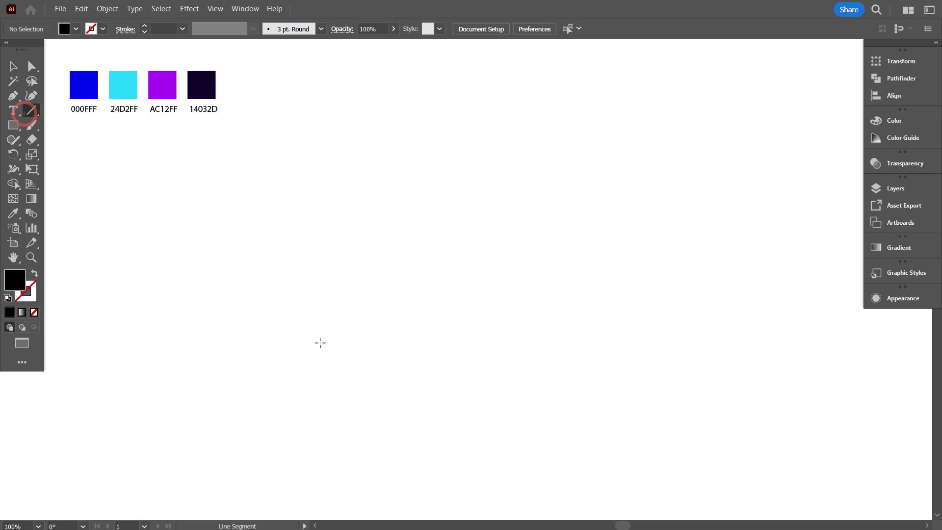
{"action": "left_click_drag", "start_coordinate": [359, 148], "coordinate": [359, 370]}
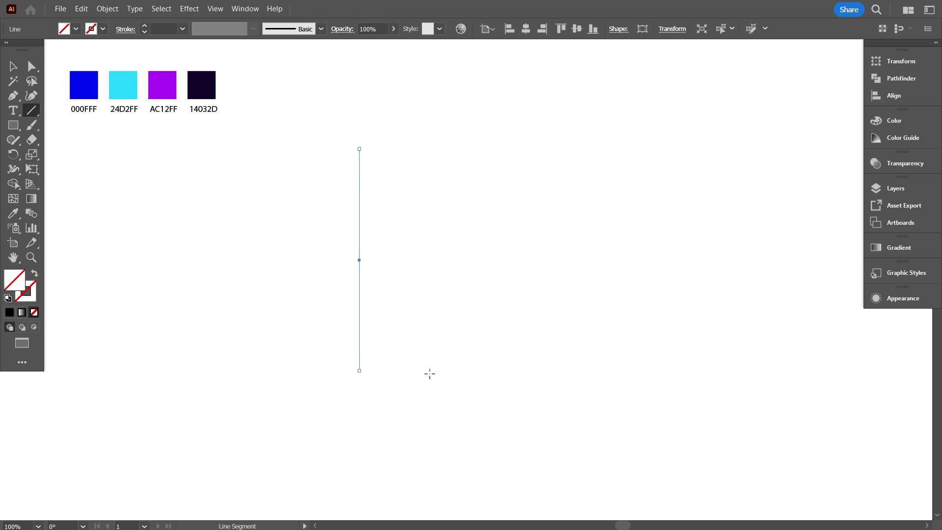
{"action": "left_click", "coordinate": [102, 29]}
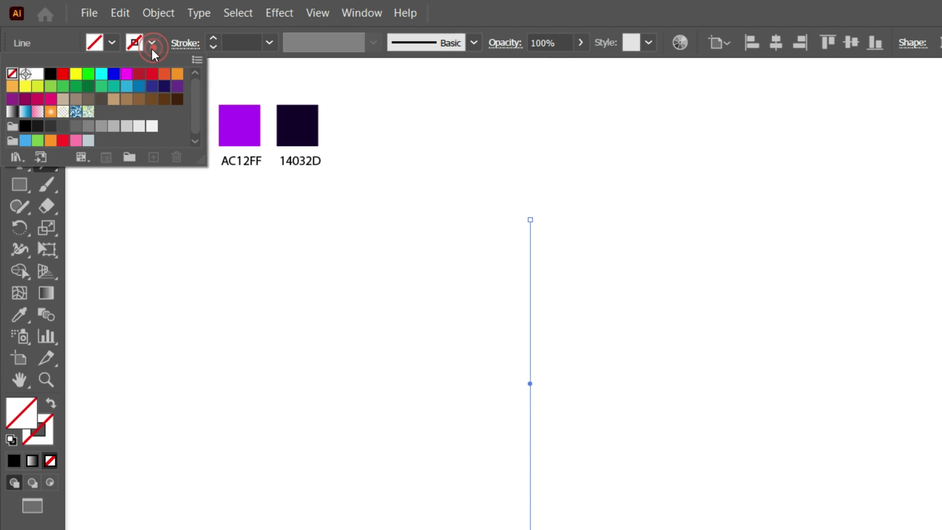
{"action": "left_click", "coordinate": [50, 75]}
{"action": "left_click", "coordinate": [245, 271]}
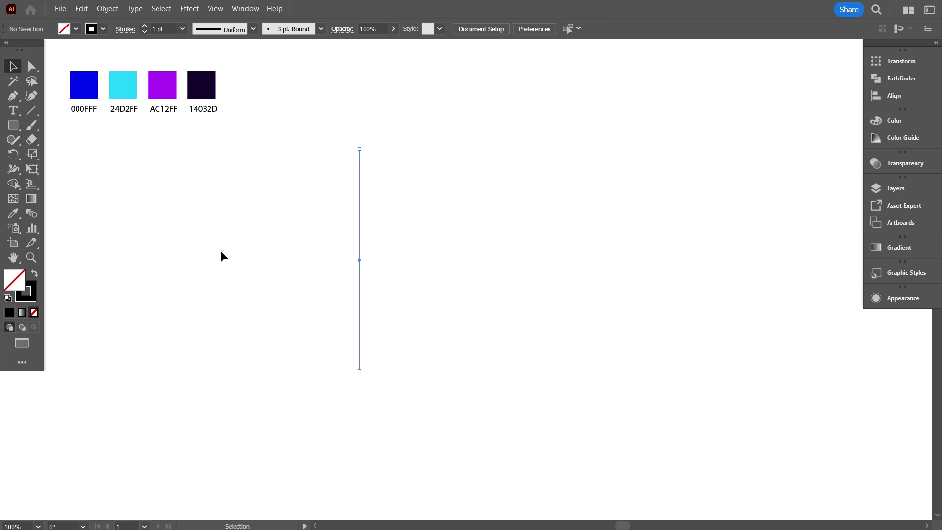
{"action": "left_click", "coordinate": [220, 253]}
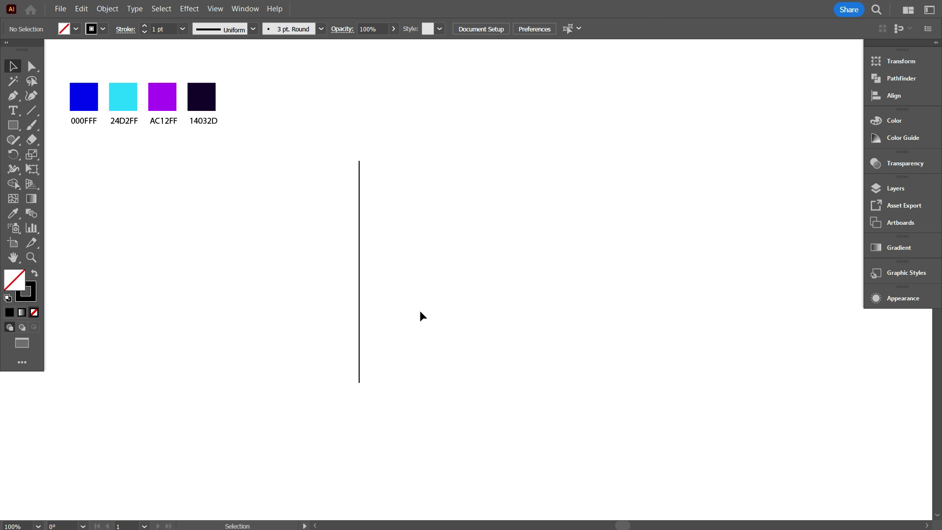
- Alt-drag a copy of the line to the right and repeat it with Ctrl+D to make eleven evenly spaced lines
{"action": "left_click", "coordinate": [359, 272]}
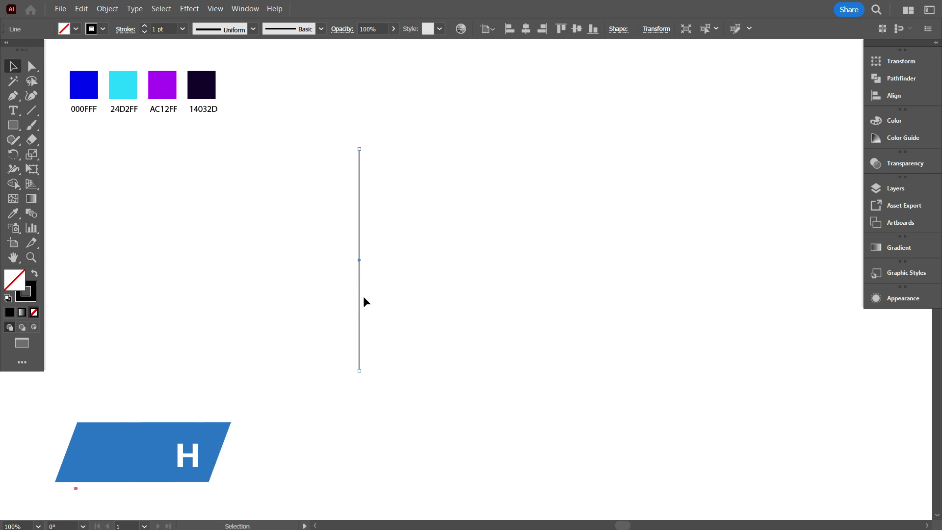
{"action": "left_click_drag", "start_coordinate": [359, 297], "coordinate": [371, 298]}
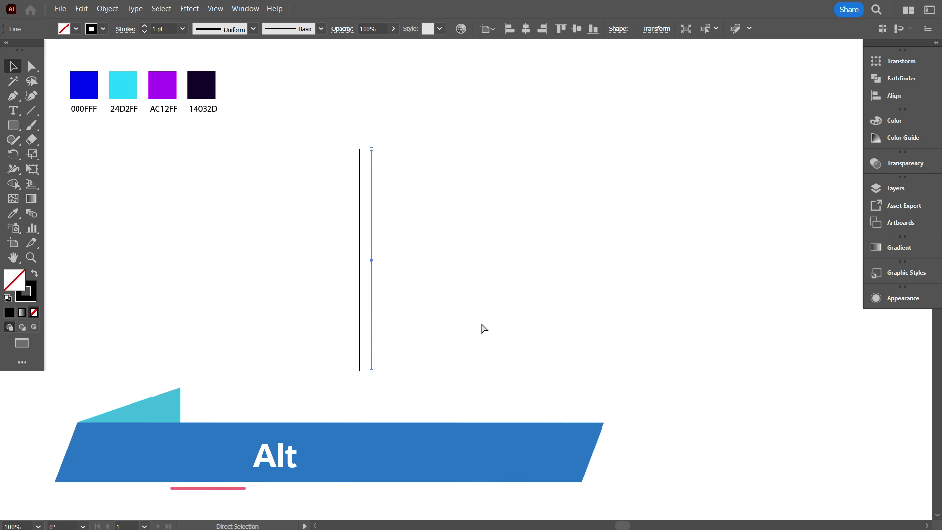
{"action": "key", "text": "ctrl+d"}
{"action": "key", "text": "ctrl+d"}
{"action": "key", "text": "ctrl+d"}
{"action": "key", "text": "ctrl+d"}
{"action": "key", "text": "ctrl+d"}
{"action": "key", "text": "ctrl+d"}
{"action": "key", "text": "ctrl+d"}
{"action": "key", "text": "ctrl+d"}
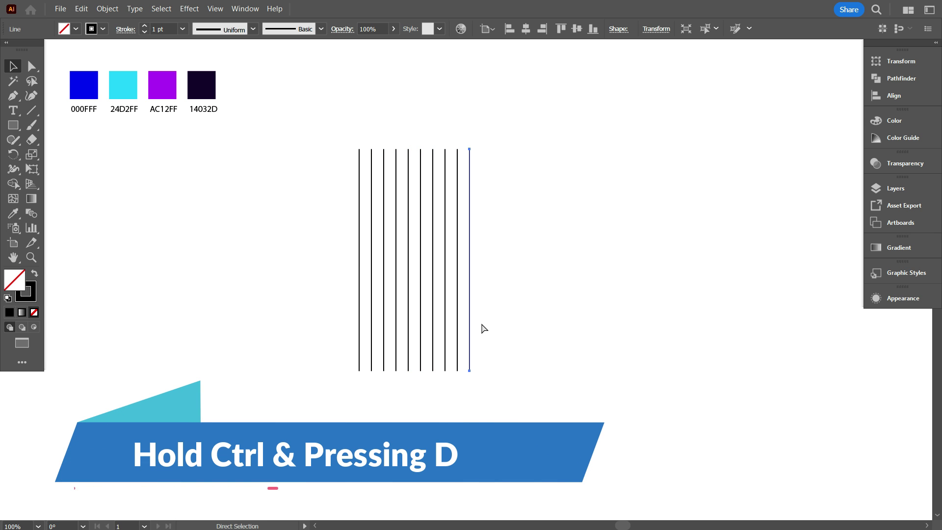
{"action": "key", "text": "ctrl+d"}
{"action": "left_click", "coordinate": [616, 343]}
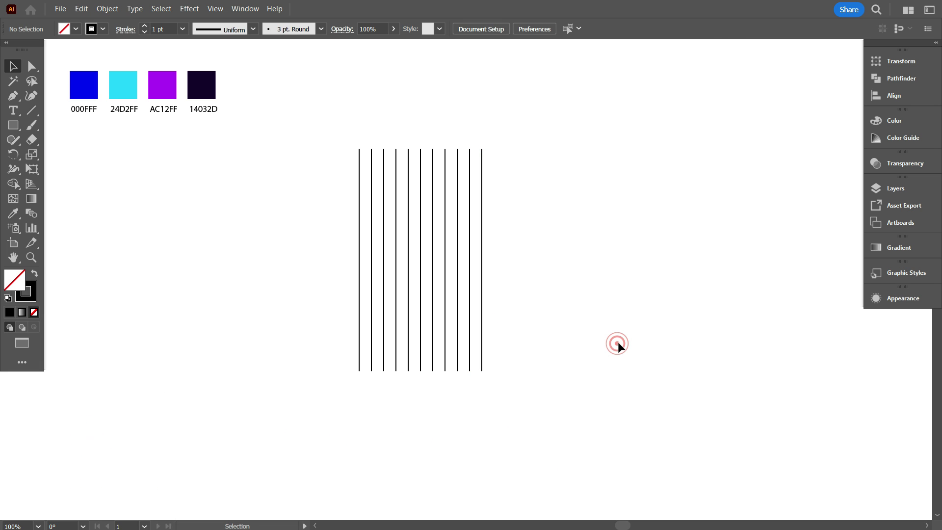
- Nudge the eighth line up and the fourth line down, staggering the line heights
{"action": "left_click_drag", "start_coordinate": [231, 191], "coordinate": [586, 270]}
{"action": "scroll", "coordinate": [409, 196], "scroll_direction": "up", "scroll_amount": 3}
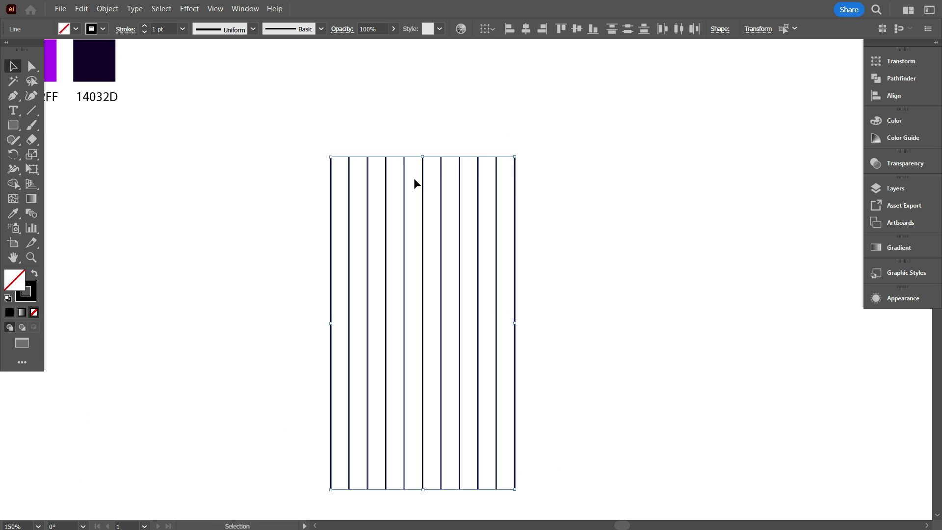
{"action": "left_click", "coordinate": [445, 103]}
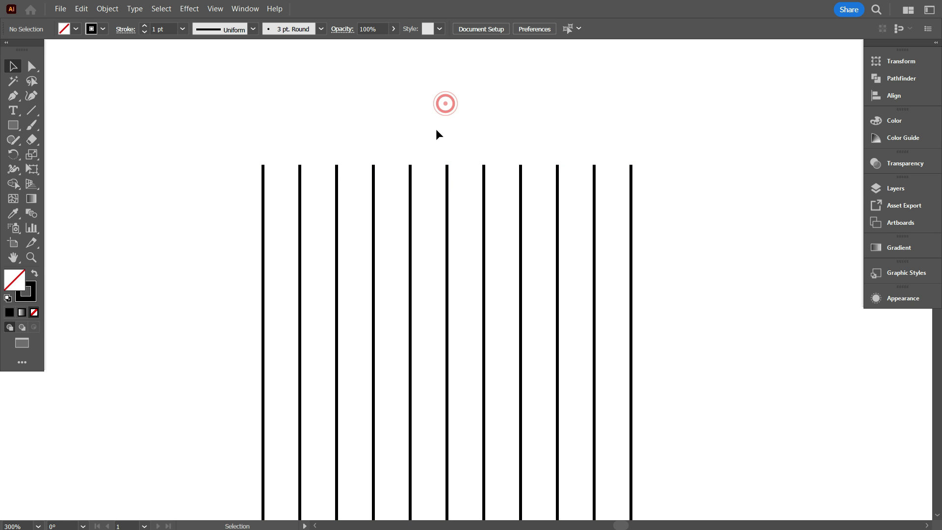
{"action": "left_click_drag", "start_coordinate": [451, 178], "coordinate": [445, 226]}
{"action": "key", "text": "ctrl+z"}
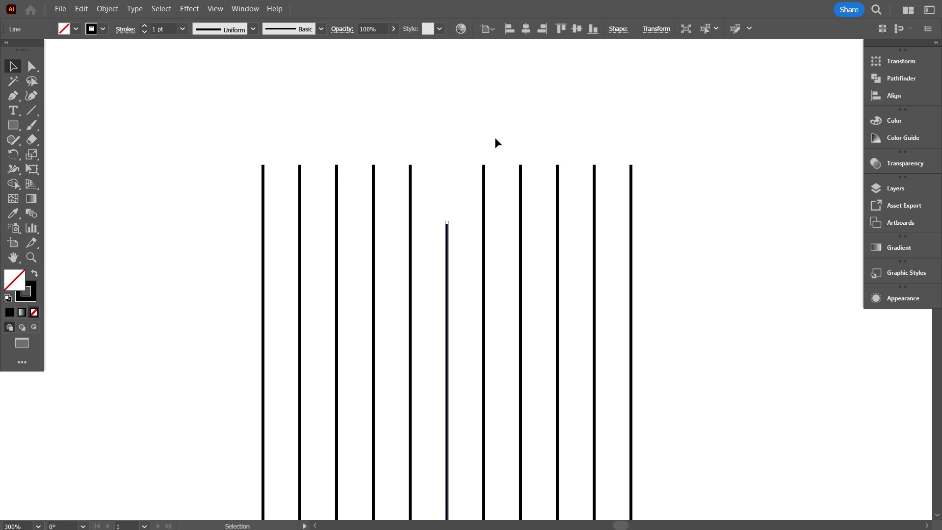
{"action": "left_click_drag", "start_coordinate": [499, 143], "coordinate": [528, 187]}
{"action": "key", "text": "shift+Up"}
{"action": "key", "text": "shift+Up"}
{"action": "left_click_drag", "start_coordinate": [370, 151], "coordinate": [371, 202]}
{"action": "key", "text": "shift+Down"}
{"action": "scroll", "coordinate": [378, 191], "scroll_direction": "down", "scroll_amount": 2}
{"action": "left_click", "coordinate": [233, 268]}
{"action": "scroll", "coordinate": [480, 294], "scroll_direction": "down", "scroll_amount": 1}
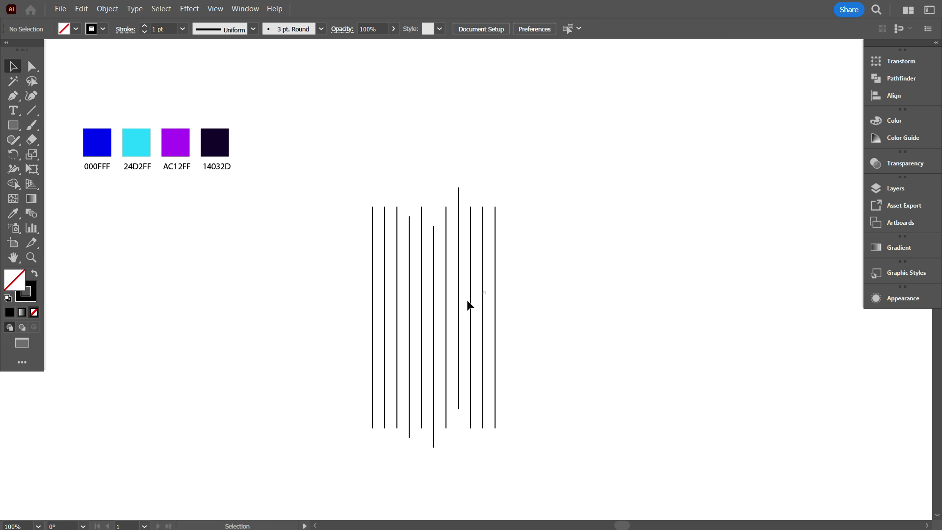
- Align all eleven lines to a common top edge and group them
{"action": "left_click_drag", "start_coordinate": [310, 187], "coordinate": [604, 279]}
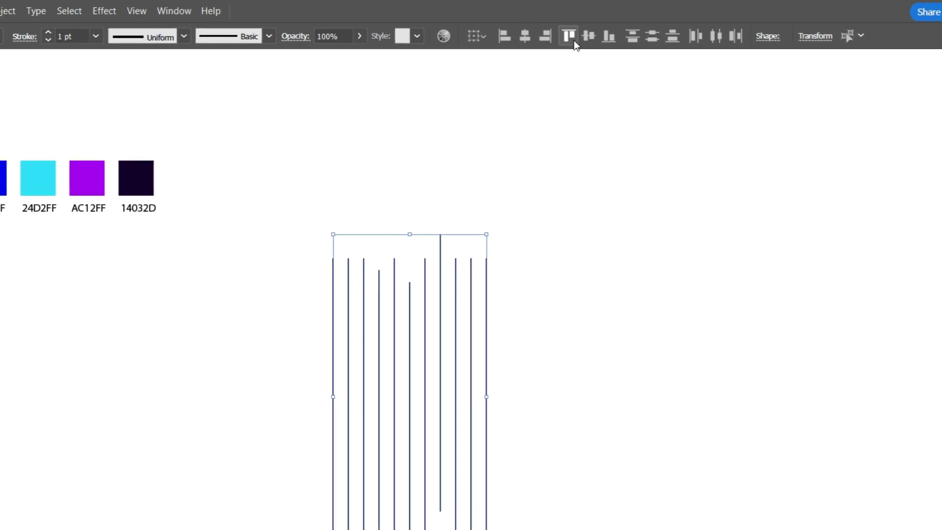
{"action": "left_click", "coordinate": [572, 40]}
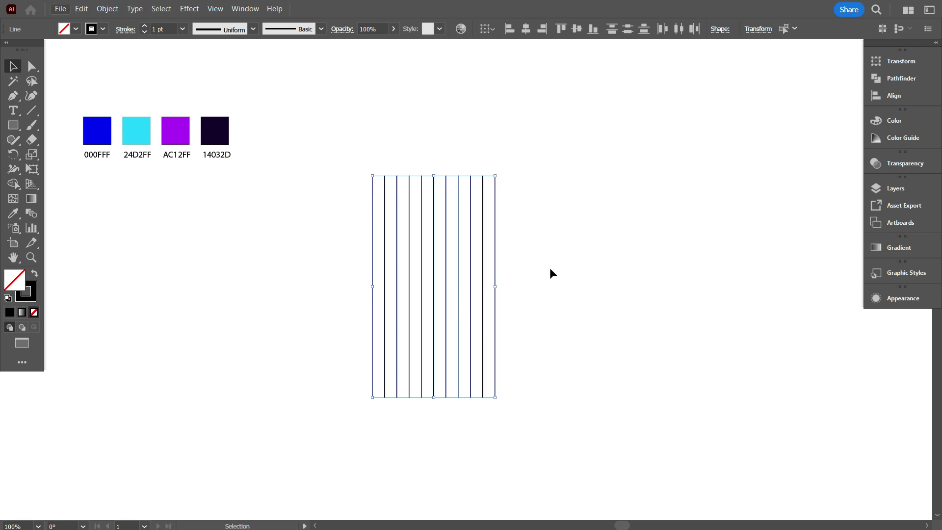
{"action": "right_click", "coordinate": [519, 159]}
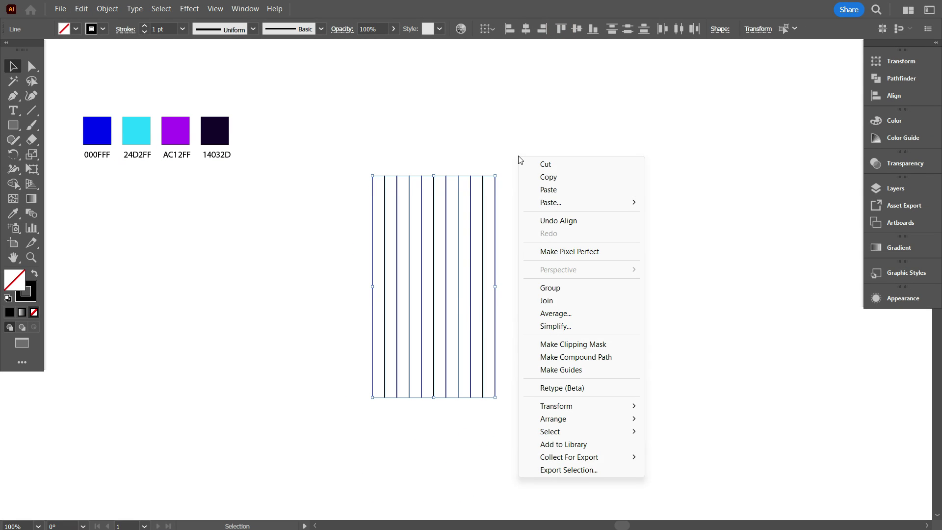
{"action": "left_click", "coordinate": [552, 288]}
{"action": "left_click", "coordinate": [441, 303]}
- Copy the line group and paste it in place over the original
{"action": "scroll", "coordinate": [442, 302], "scroll_direction": "up", "scroll_amount": 1}
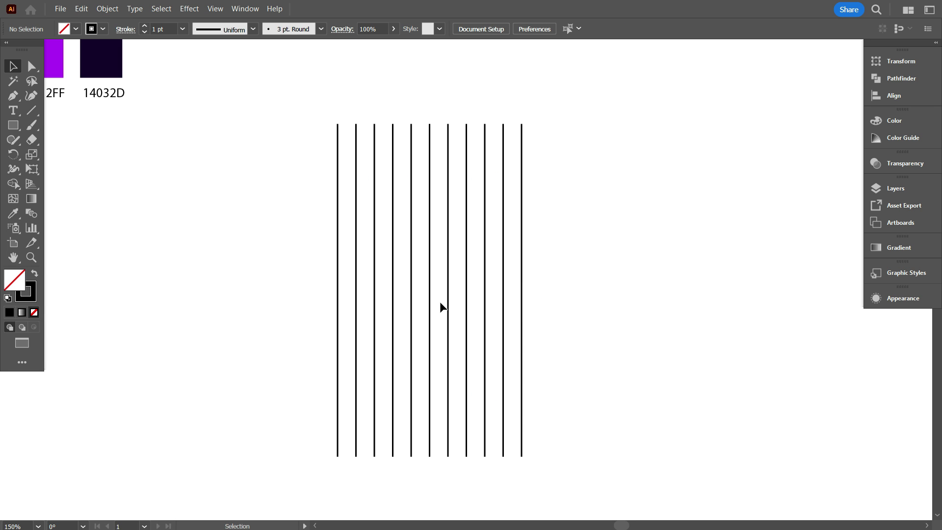
{"action": "left_click_drag", "start_coordinate": [237, 147], "coordinate": [557, 290]}
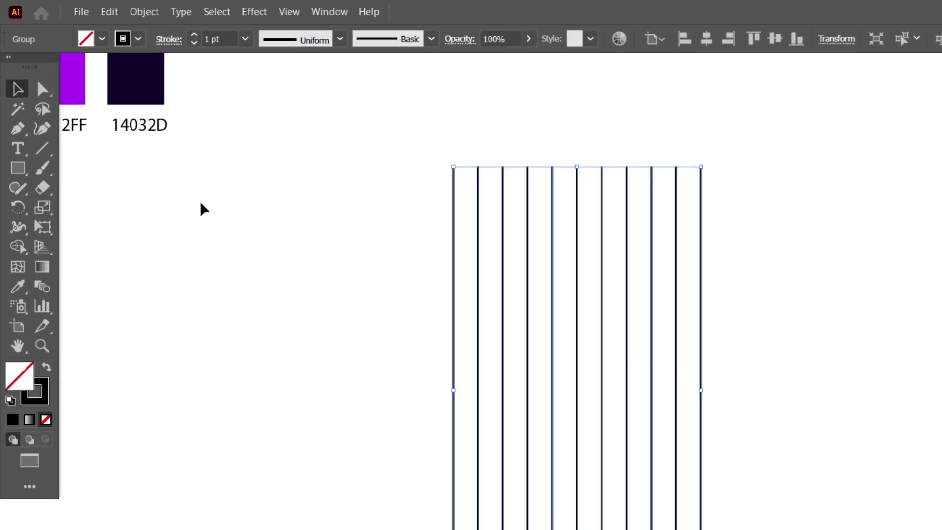
{"action": "left_click", "coordinate": [82, 9]}
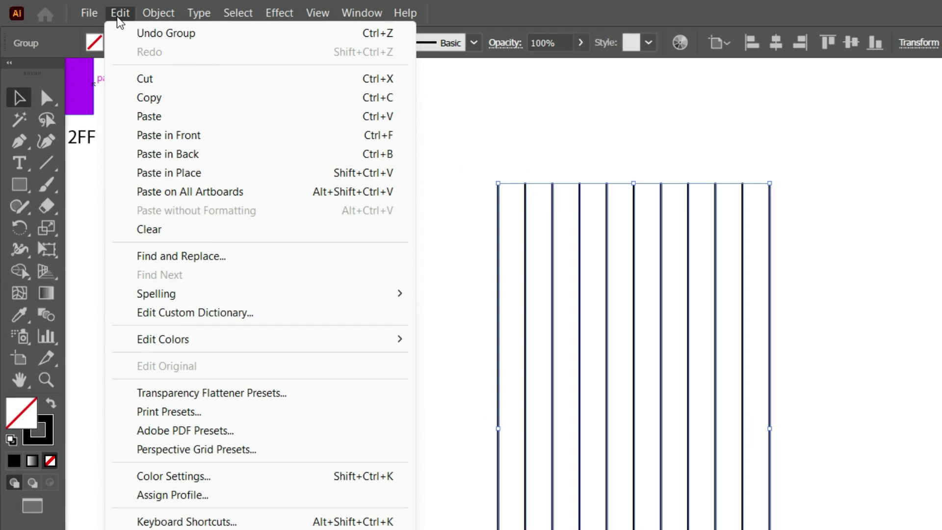
{"action": "left_click", "coordinate": [147, 97]}
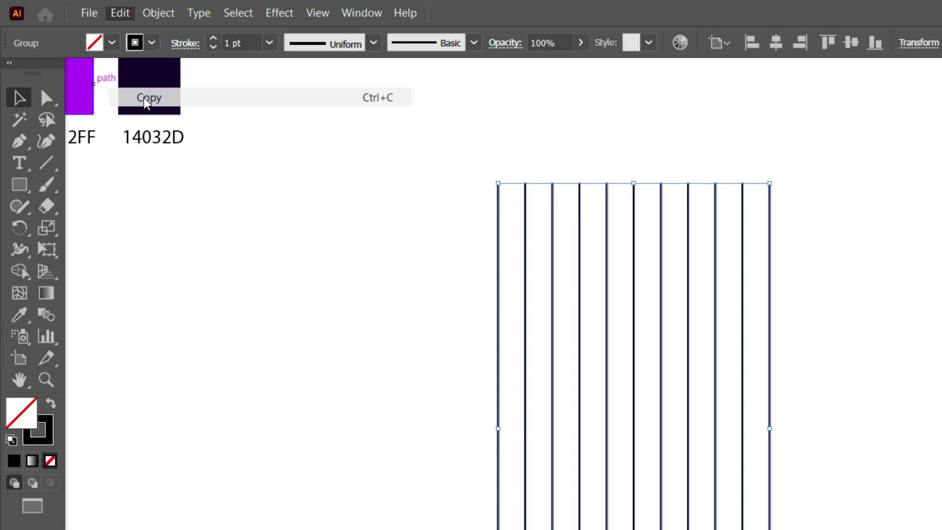
{"action": "left_click", "coordinate": [121, 13]}
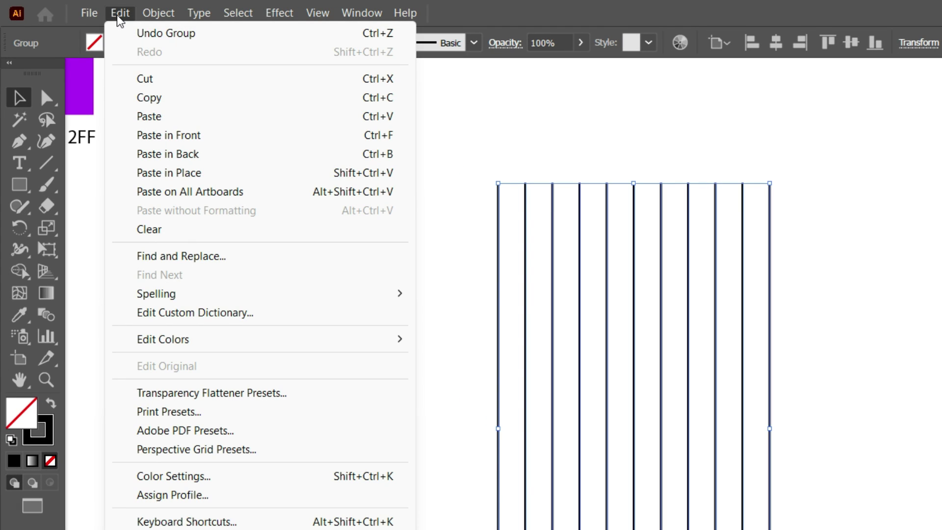
{"action": "left_click", "coordinate": [166, 176]}
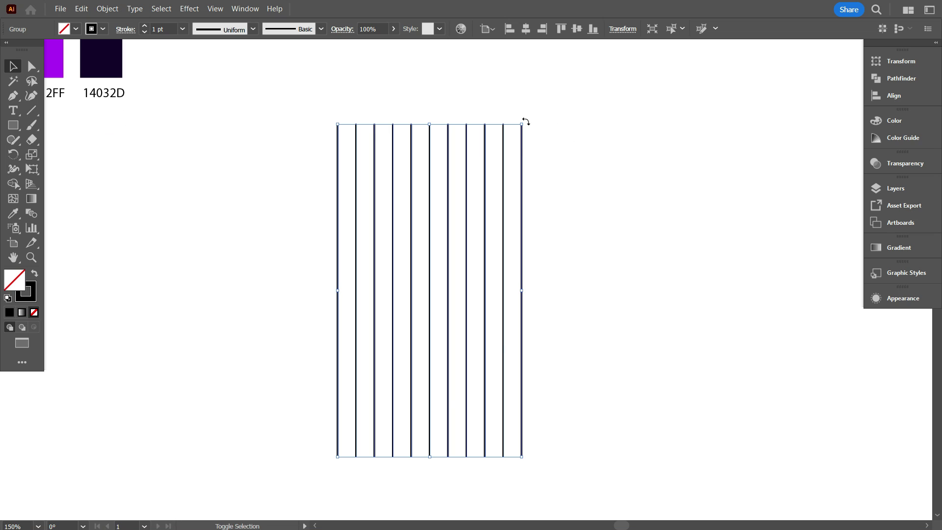
- Rotate the pasted copy 90° into horizontal lines, forming an 11-by-11 grid
{"action": "left_click_drag", "start_coordinate": [525, 121], "coordinate": [603, 373]}
{"action": "left_click", "coordinate": [616, 417]}
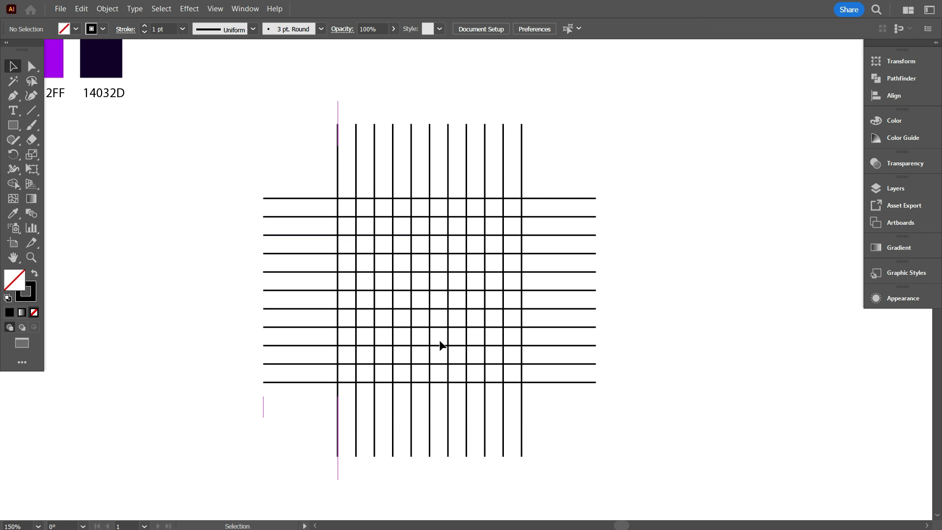
{"action": "scroll", "coordinate": [437, 339], "scroll_direction": "down", "scroll_amount": 1}
{"action": "scroll", "coordinate": [412, 356], "scroll_direction": "up", "scroll_amount": 1}
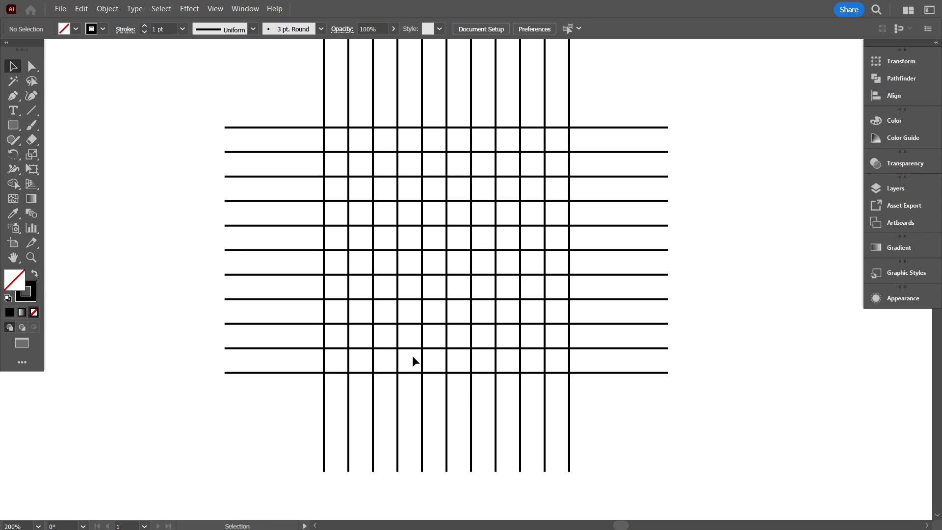
{"action": "left_click", "coordinate": [468, 337]}
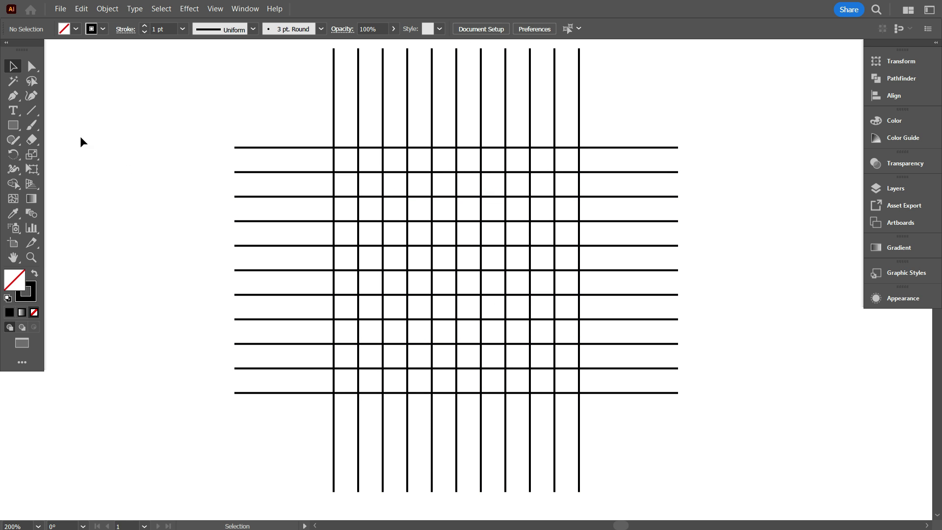
- Draw a circle from the grid's top-left intersection so it touches the outermost lines
{"action": "left_click_drag", "start_coordinate": [18, 126], "coordinate": [49, 157]}
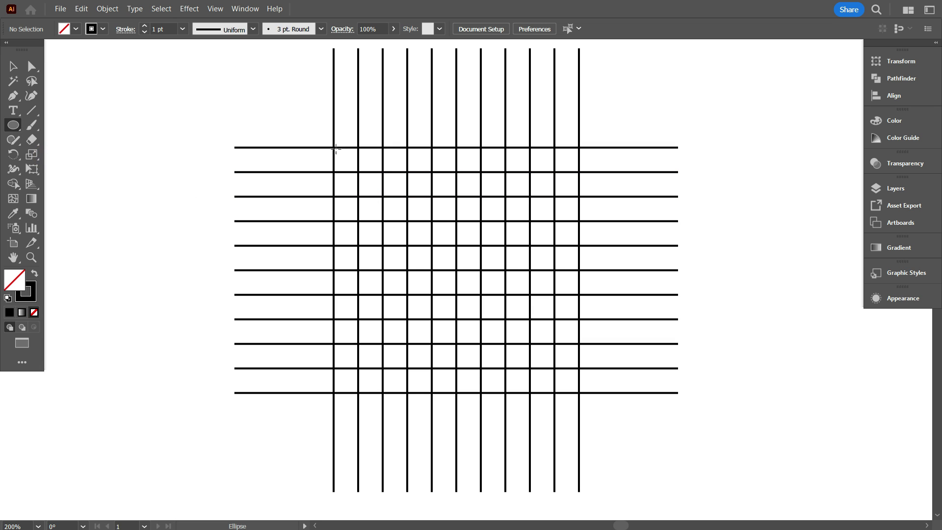
{"action": "left_click_drag", "start_coordinate": [336, 147], "coordinate": [579, 363]}
{"action": "scroll", "coordinate": [484, 266], "scroll_direction": "up", "scroll_amount": 1}
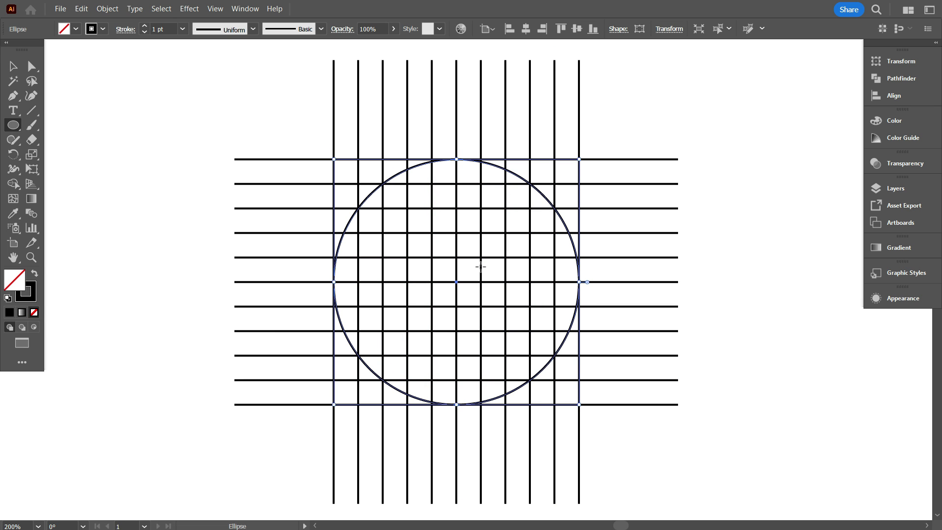
- Deselect, zoom in and switch to Outline view with Ctrl+Y
{"action": "left_click", "coordinate": [13, 67]}
{"action": "left_click", "coordinate": [166, 105]}
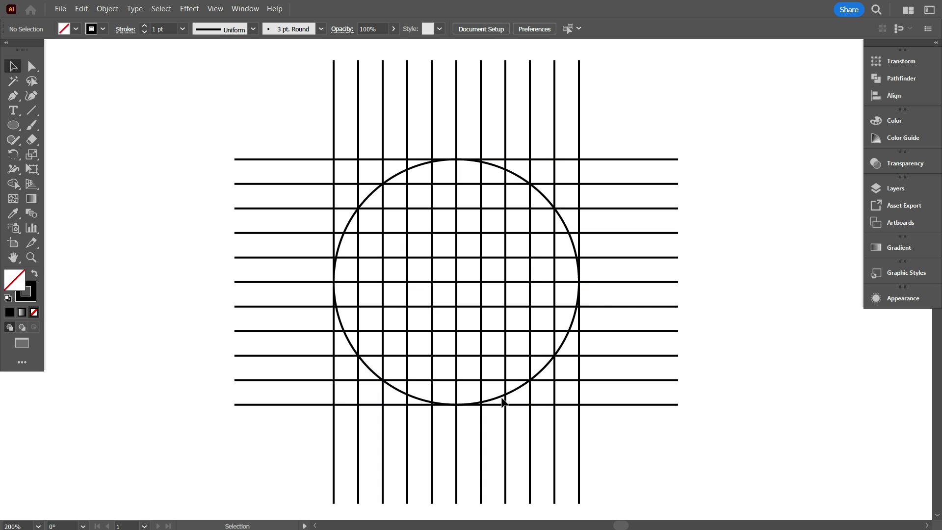
{"action": "scroll", "coordinate": [526, 372], "scroll_direction": "up", "scroll_amount": 1}
{"action": "scroll", "coordinate": [526, 371], "scroll_direction": "up", "scroll_amount": 3}
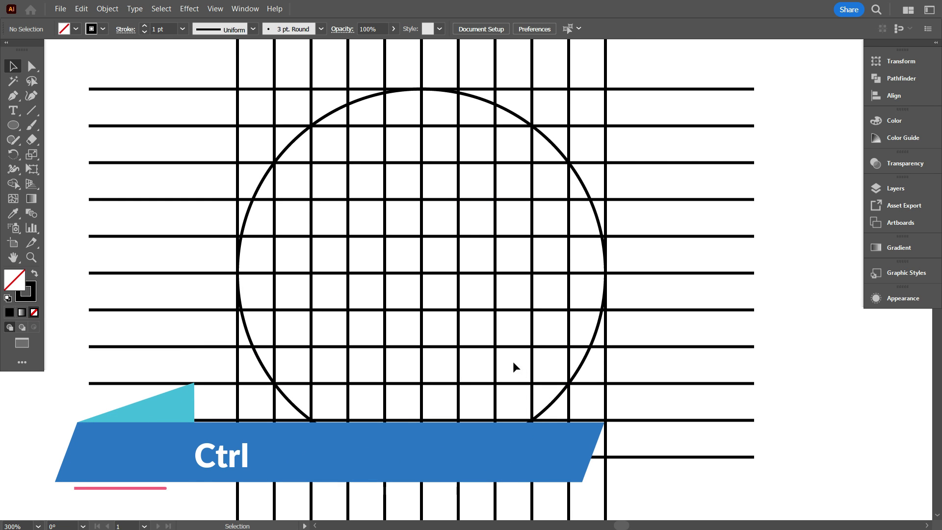
{"action": "key", "text": "ctrl+y"}
{"action": "key", "text": "ctrl+y"}
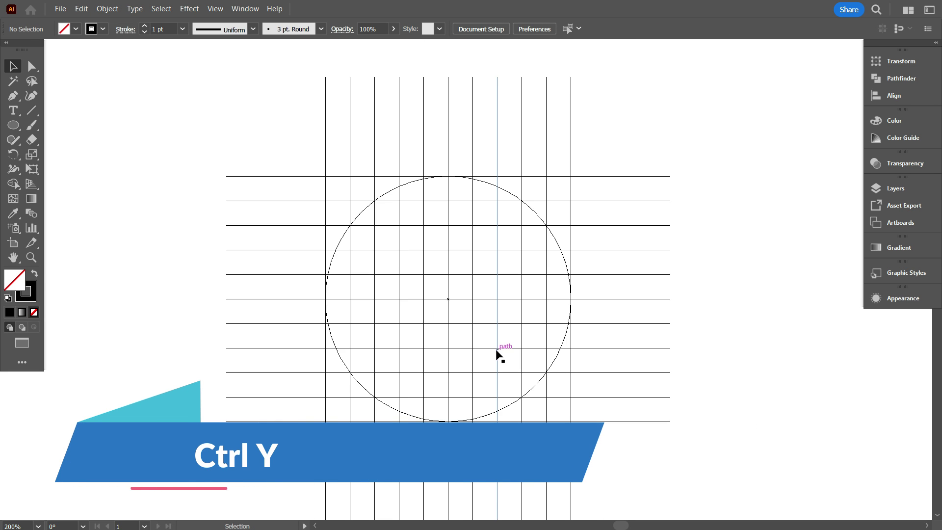
{"action": "scroll", "coordinate": [437, 181], "scroll_direction": "up", "scroll_amount": 2}
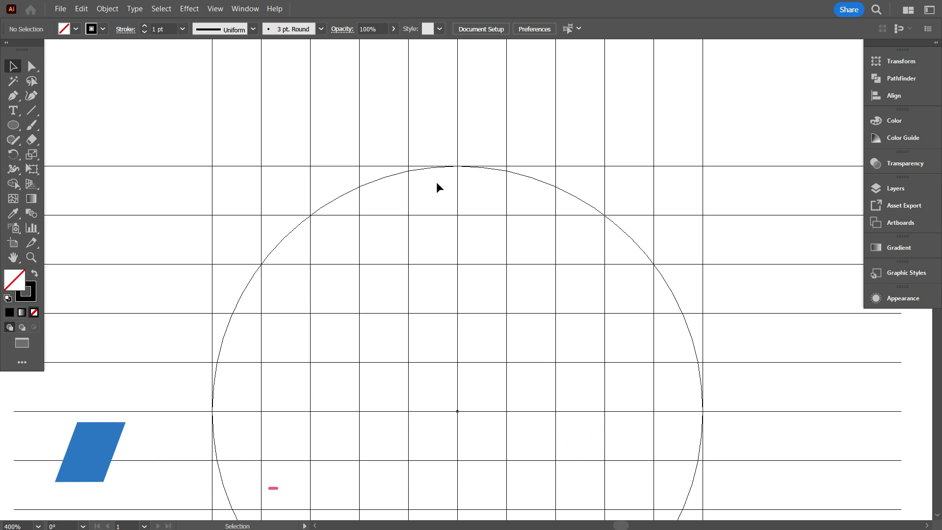
{"action": "scroll", "coordinate": [437, 182], "scroll_direction": "up", "scroll_amount": 3}
{"action": "scroll", "coordinate": [449, 168], "scroll_direction": "down", "scroll_amount": 2}
{"action": "scroll", "coordinate": [437, 184], "scroll_direction": "down", "scroll_amount": 5}
{"action": "scroll", "coordinate": [454, 227], "scroll_direction": "down", "scroll_amount": 1}
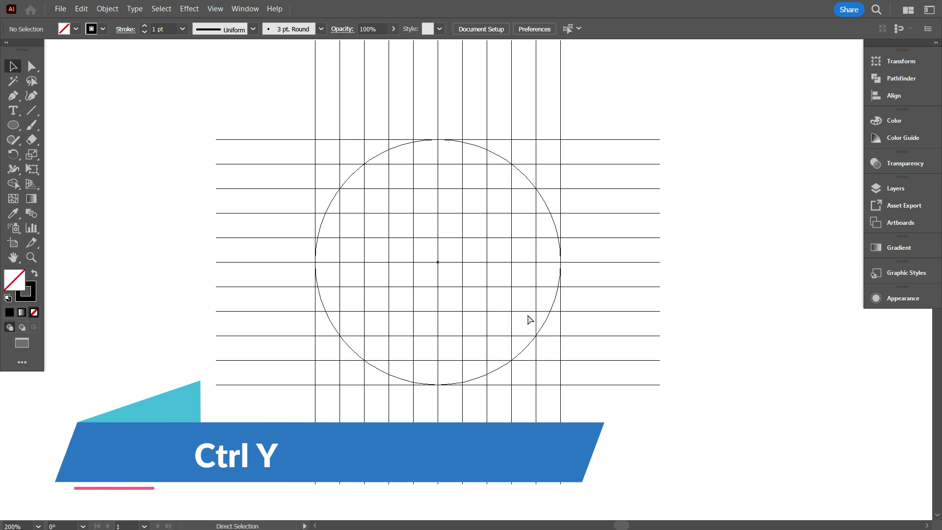
- Return to Preview and shrink a pasted-in-front copy of the circle one grid square inward
{"action": "key", "text": "ctrl+y"}
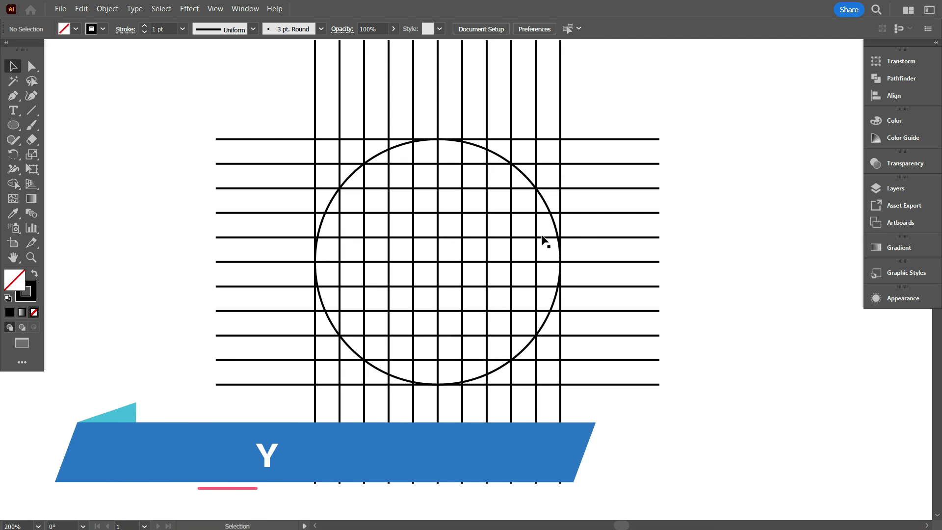
{"action": "left_click", "coordinate": [544, 201]}
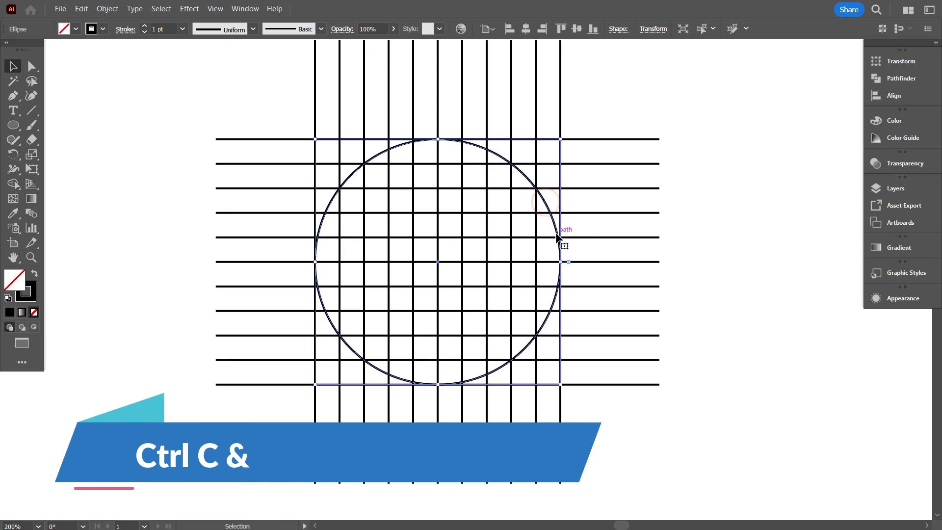
{"action": "key", "text": "ctrl+c"}
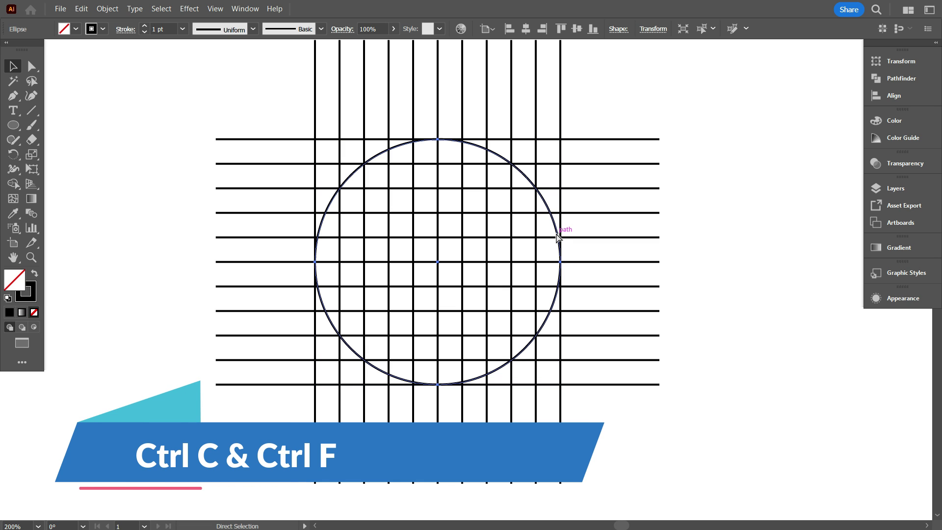
{"action": "key", "text": "ctrl+f"}
{"action": "left_click_drag", "start_coordinate": [560, 263], "coordinate": [536, 261]}
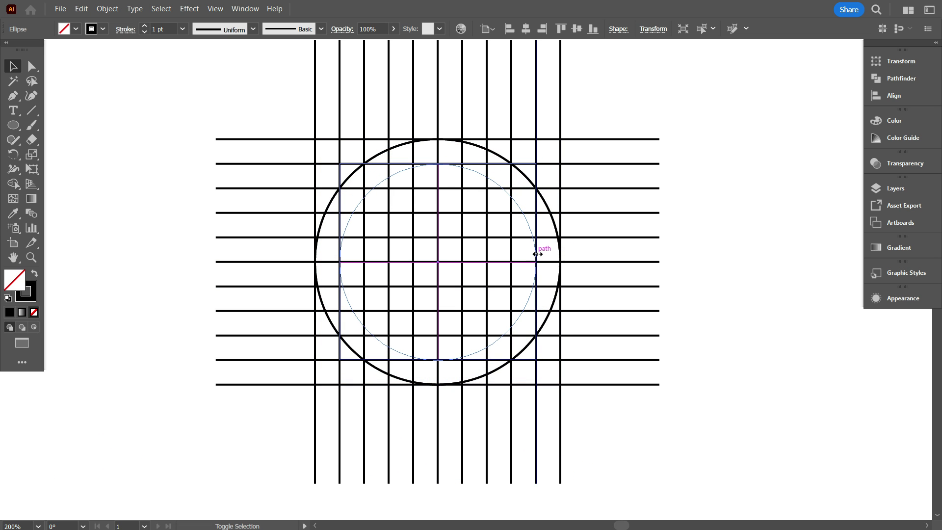
{"action": "left_click", "coordinate": [621, 415]}
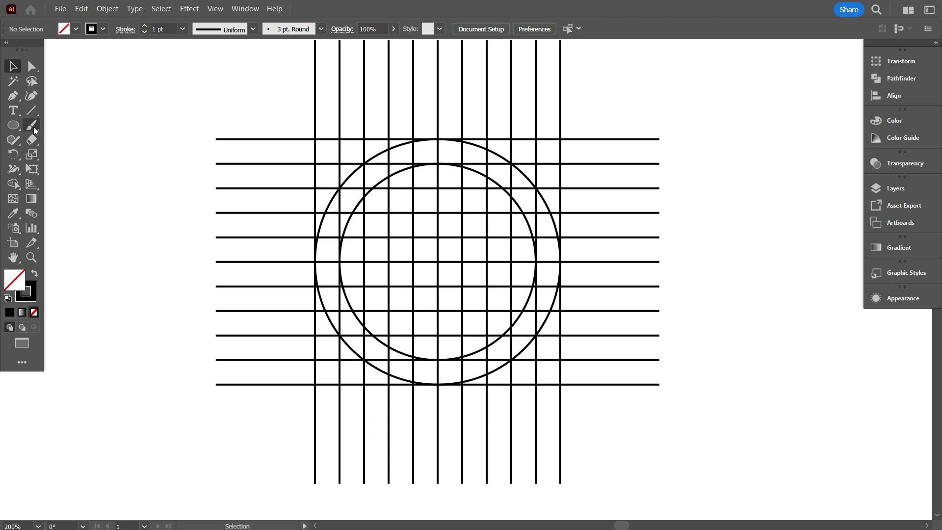
- Paint a short brush mark near the bottom of the inner circle
{"action": "scroll", "coordinate": [404, 321], "scroll_direction": "up", "scroll_amount": 1}
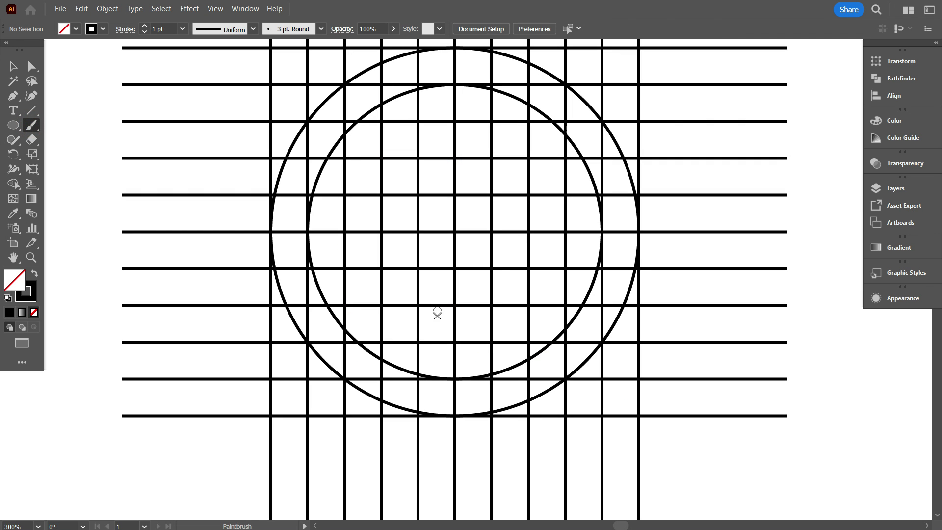
{"action": "left_click_drag", "start_coordinate": [434, 351], "coordinate": [451, 370]}
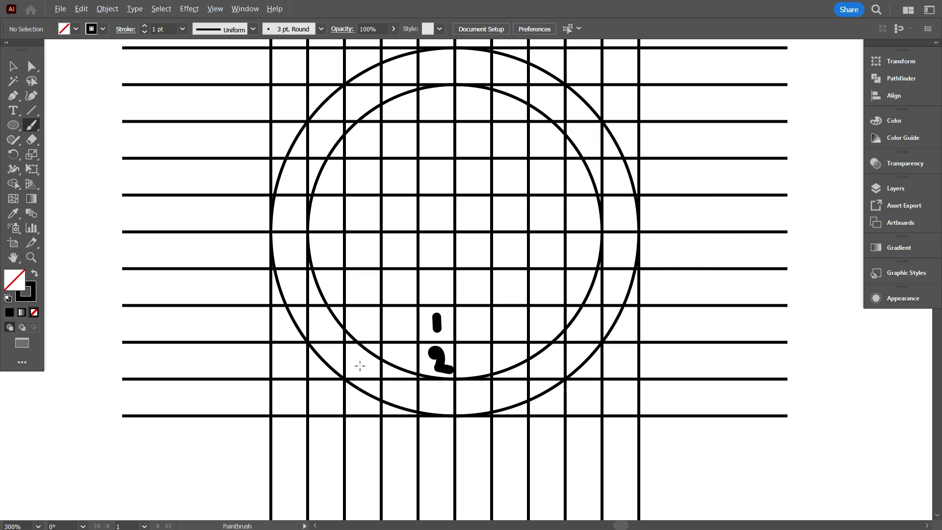
{"action": "scroll", "coordinate": [359, 365], "scroll_direction": "down", "scroll_amount": 1}
{"action": "left_click", "coordinate": [16, 66]}
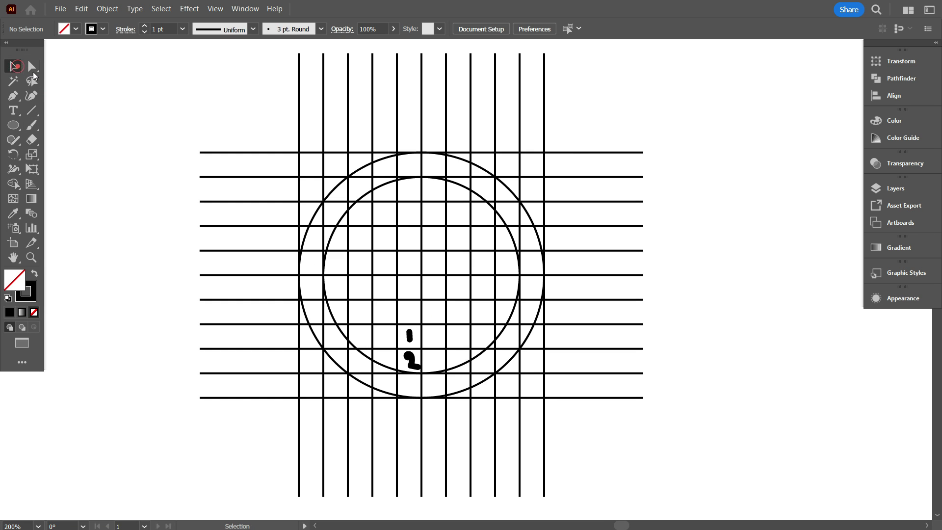
{"action": "left_click", "coordinate": [231, 108]}
- Draw a circle from the grid corner in the outer circle's upper left
{"action": "left_click", "coordinate": [13, 125]}
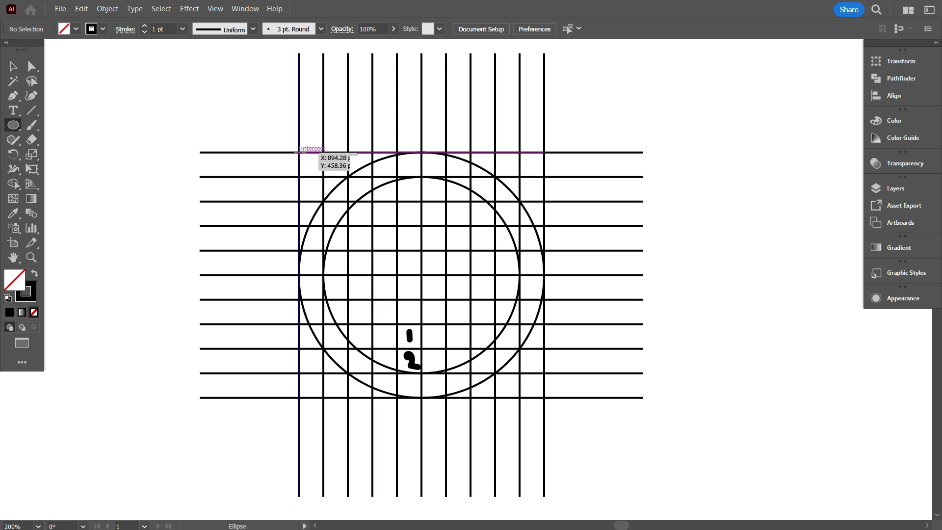
{"action": "left_click_drag", "start_coordinate": [300, 152], "coordinate": [470, 324]}
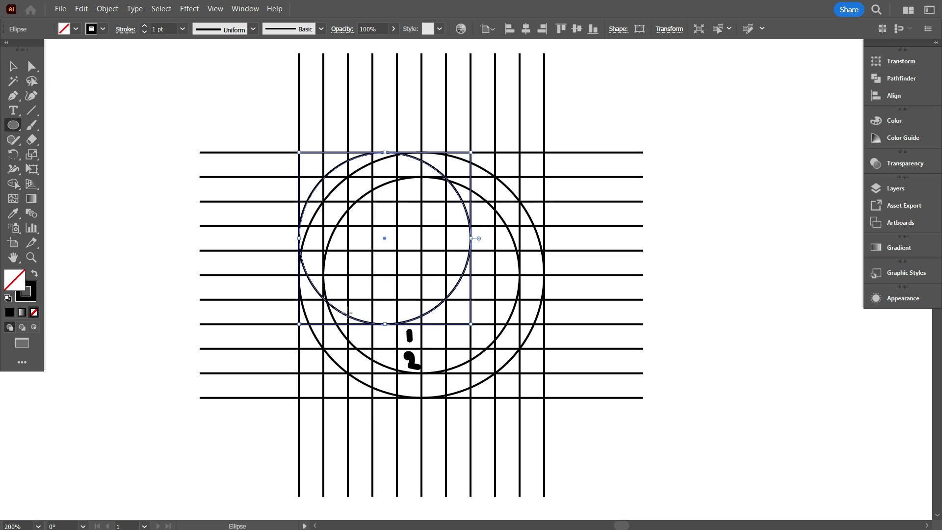
{"action": "key", "text": "v"}
{"action": "left_click", "coordinate": [84, 116]}
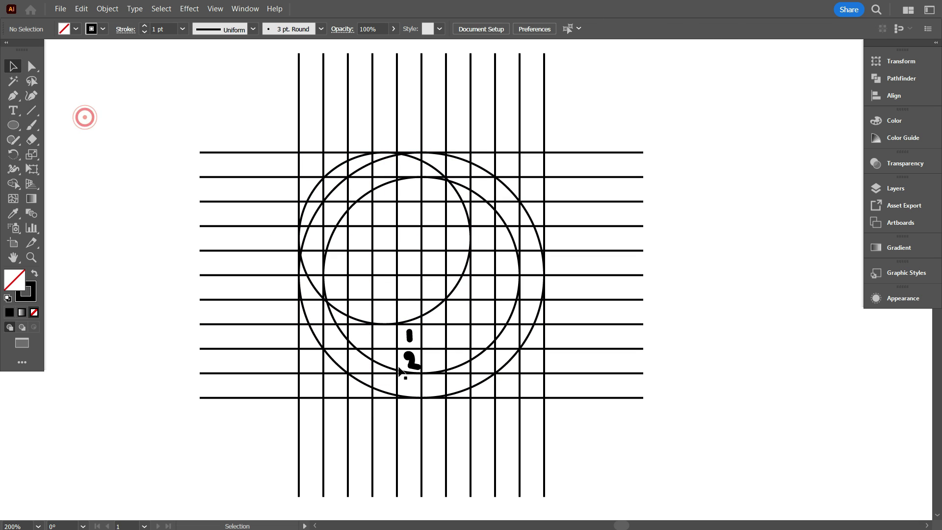
{"action": "scroll", "coordinate": [412, 346], "scroll_direction": "down", "scroll_amount": 1}
{"action": "scroll", "coordinate": [422, 324], "scroll_direction": "up", "scroll_amount": 1}
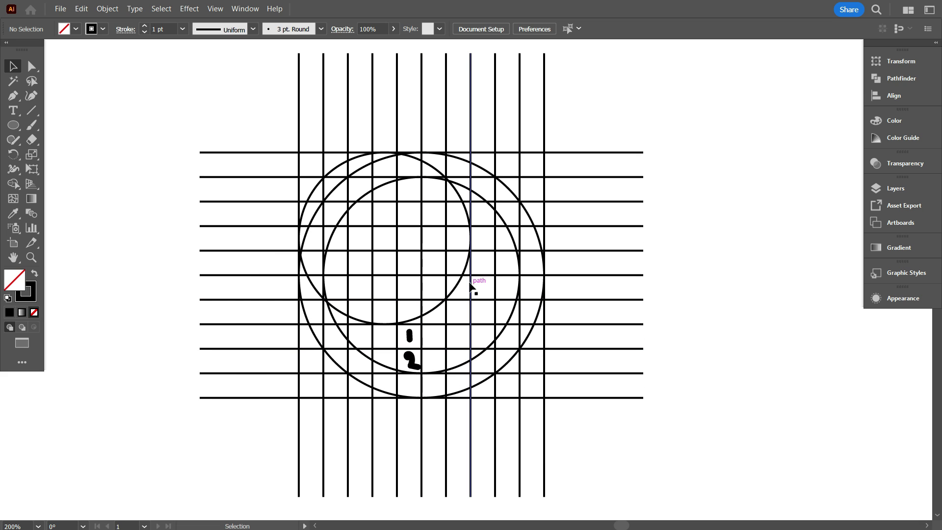
- Shrink a copy of the upper-left circle into a smaller nested circle
{"action": "left_click", "coordinate": [468, 265]}
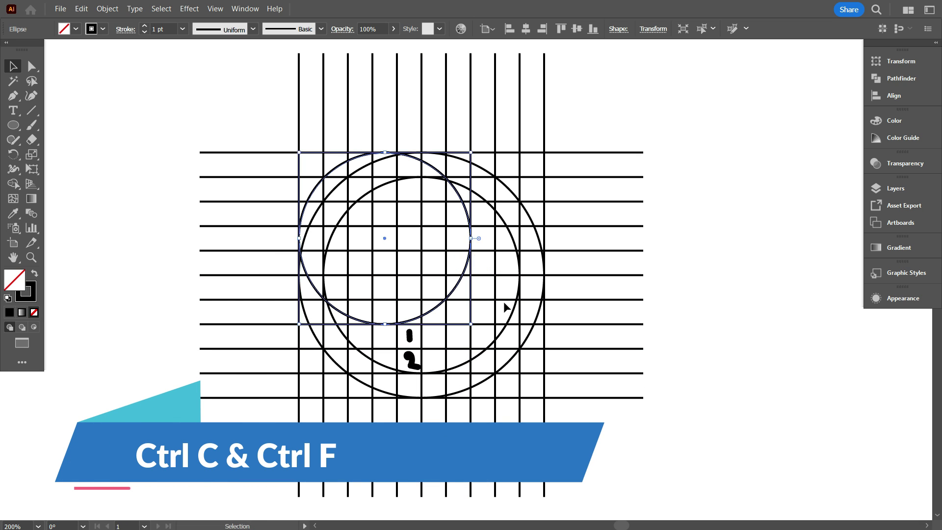
{"action": "left_click_drag", "start_coordinate": [471, 238], "coordinate": [448, 242]}
{"action": "scroll", "coordinate": [383, 329], "scroll_direction": "down", "scroll_amount": 1}
{"action": "left_click", "coordinate": [319, 389]}
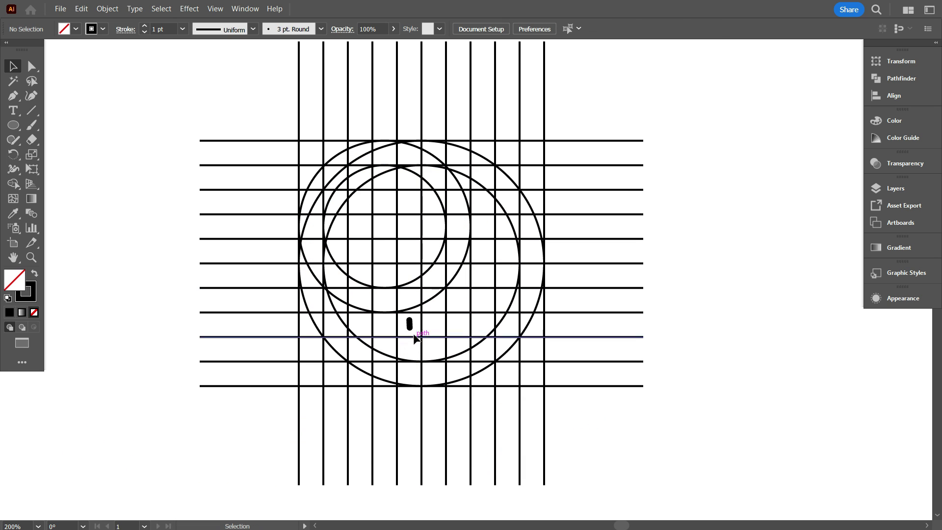
{"action": "scroll", "coordinate": [336, 349], "scroll_direction": "down", "scroll_amount": 1}
{"action": "scroll", "coordinate": [290, 416], "scroll_direction": "left", "scroll_amount": 2}
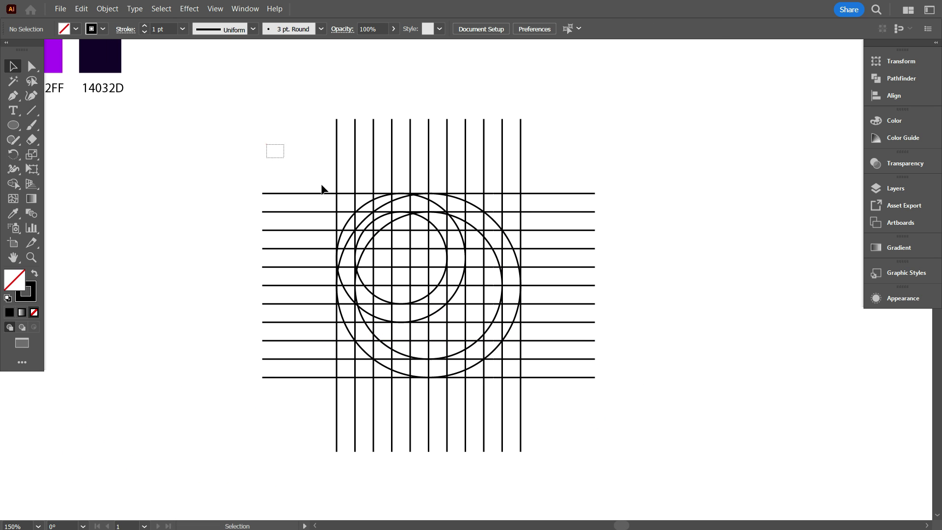
- Select all grid lines and circles, choose the Shape Builder tool and set the fill to black
{"action": "left_click_drag", "start_coordinate": [322, 189], "coordinate": [662, 449]}
{"action": "scroll", "coordinate": [317, 396], "scroll_direction": "up", "scroll_amount": 1}
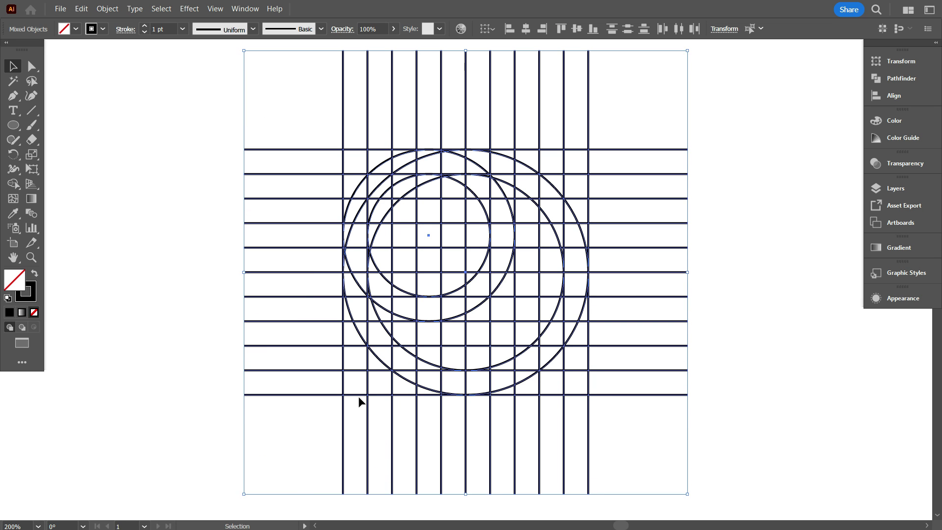
{"action": "scroll", "coordinate": [363, 400], "scroll_direction": "down", "scroll_amount": 1}
{"action": "left_click", "coordinate": [13, 184]}
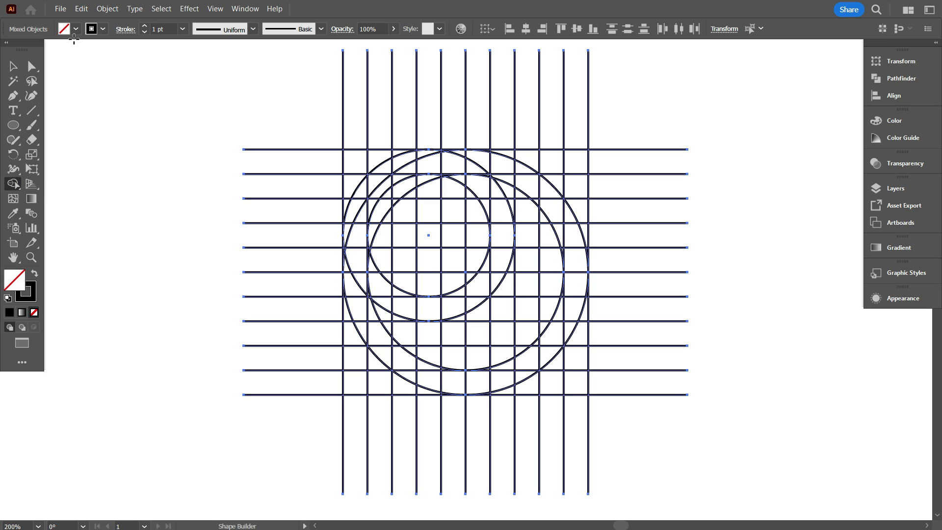
{"action": "left_click", "coordinate": [76, 29]}
{"action": "left_click", "coordinate": [33, 49]}
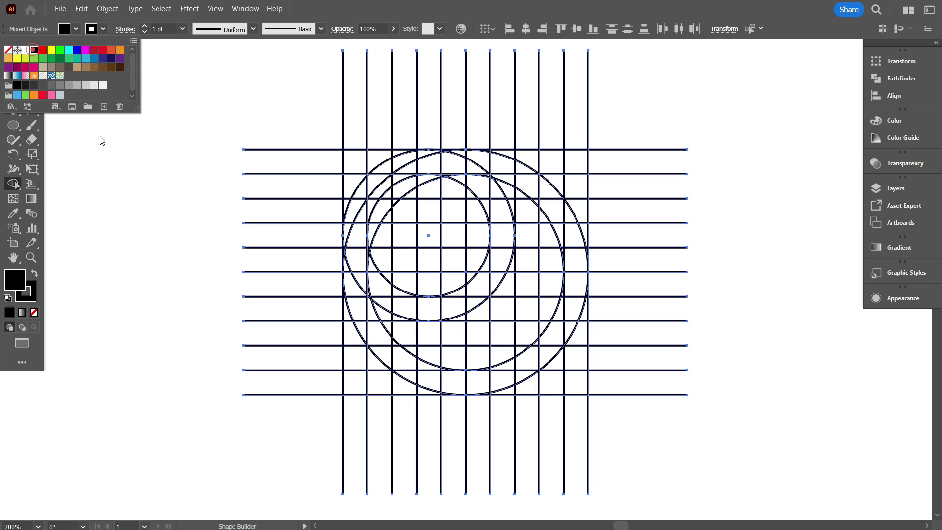
{"action": "left_click", "coordinate": [140, 210]}
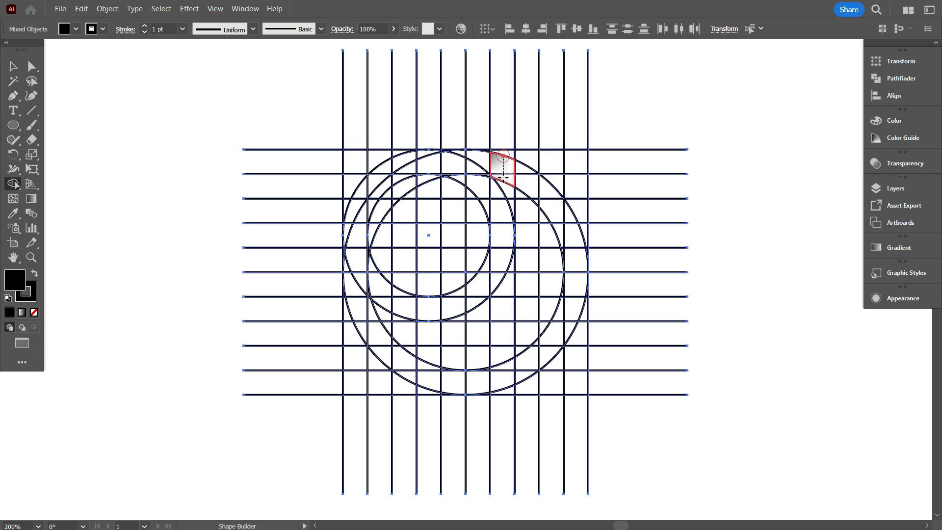
- Merge the right column, curved bowl, left arm and top cells into one black Psi shape
{"action": "mouse_move", "coordinate": [504, 174]}
{"action": "left_mouse_down"}
{"action": "mouse_move", "coordinate": [500, 266]}
{"action": "mouse_move", "coordinate": [479, 293]}
{"action": "left_mouse_up"}
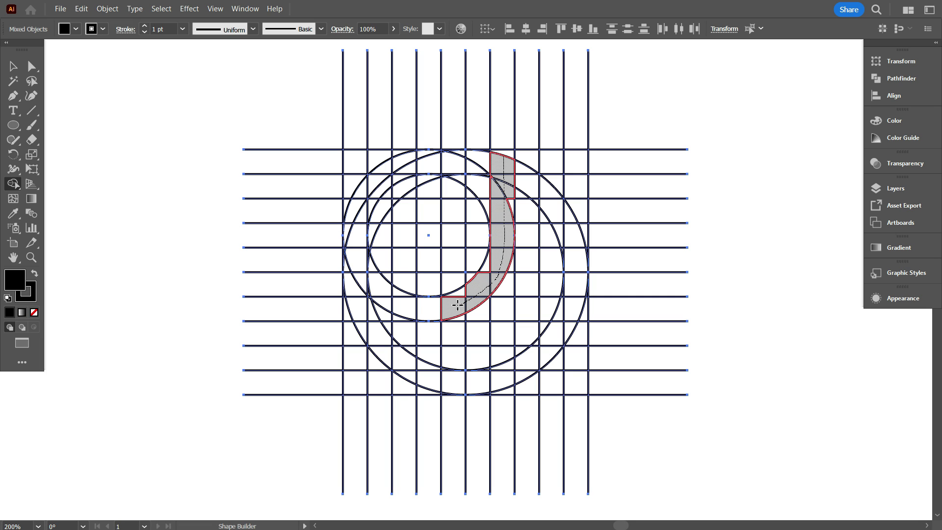
{"action": "mouse_move", "coordinate": [454, 307]}
{"action": "left_mouse_down"}
{"action": "mouse_move", "coordinate": [438, 311]}
{"action": "mouse_move", "coordinate": [427, 280]}
{"action": "mouse_move", "coordinate": [421, 163]}
{"action": "left_mouse_up"}
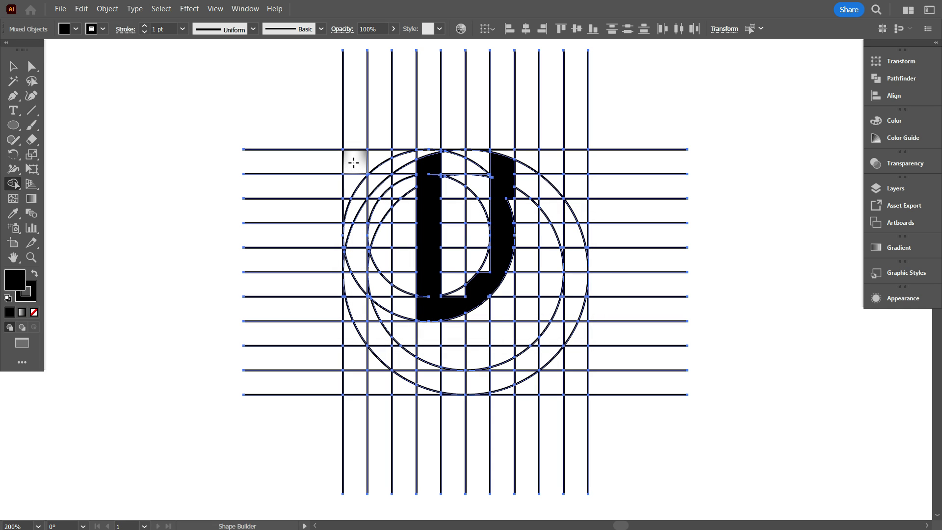
{"action": "mouse_move", "coordinate": [355, 164]}
{"action": "left_mouse_down"}
{"action": "mouse_move", "coordinate": [360, 248]}
{"action": "mouse_move", "coordinate": [380, 285]}
{"action": "mouse_move", "coordinate": [417, 312]}
{"action": "mouse_move", "coordinate": [461, 305]}
{"action": "left_mouse_up"}
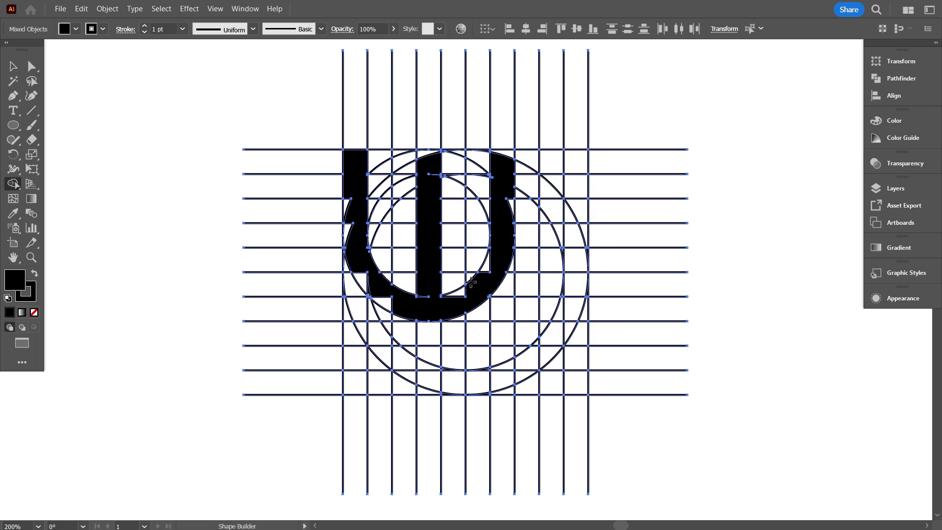
{"action": "mouse_move", "coordinate": [433, 280]}
{"action": "left_mouse_down"}
{"action": "mouse_move", "coordinate": [434, 377]}
{"action": "mouse_move", "coordinate": [497, 383]}
{"action": "mouse_move", "coordinate": [540, 362]}
{"action": "mouse_move", "coordinate": [572, 316]}
{"action": "mouse_move", "coordinate": [571, 155]}
{"action": "left_mouse_up"}
{"action": "mouse_move", "coordinate": [500, 162]}
{"action": "left_mouse_down"}
{"action": "mouse_move", "coordinate": [548, 158]}
{"action": "mouse_move", "coordinate": [578, 175]}
{"action": "left_mouse_up"}
{"action": "scroll", "coordinate": [488, 347], "scroll_direction": "down", "scroll_amount": 2}
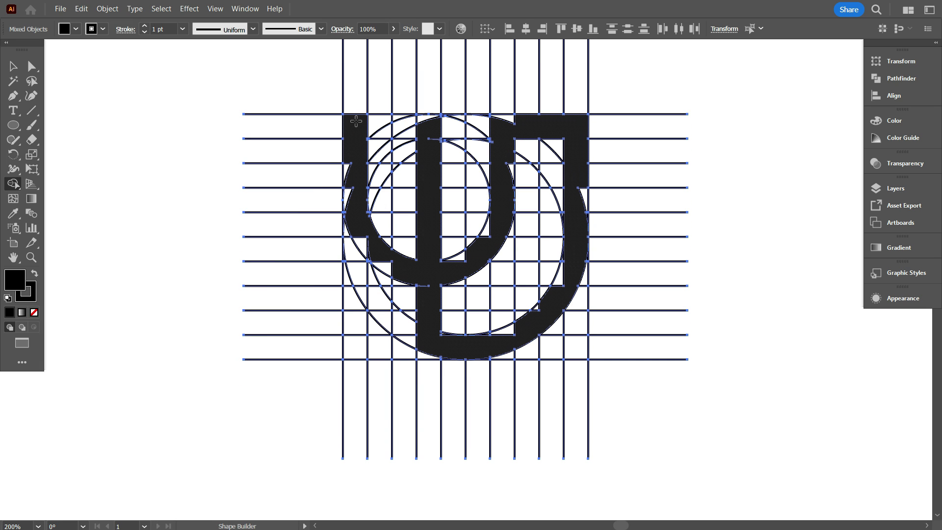
{"action": "left_click_drag", "start_coordinate": [356, 119], "coordinate": [435, 129]}
- Merge a small region and the left-hand regions into the black glyph
{"action": "scroll", "coordinate": [442, 352], "scroll_direction": "up", "scroll_amount": 3}
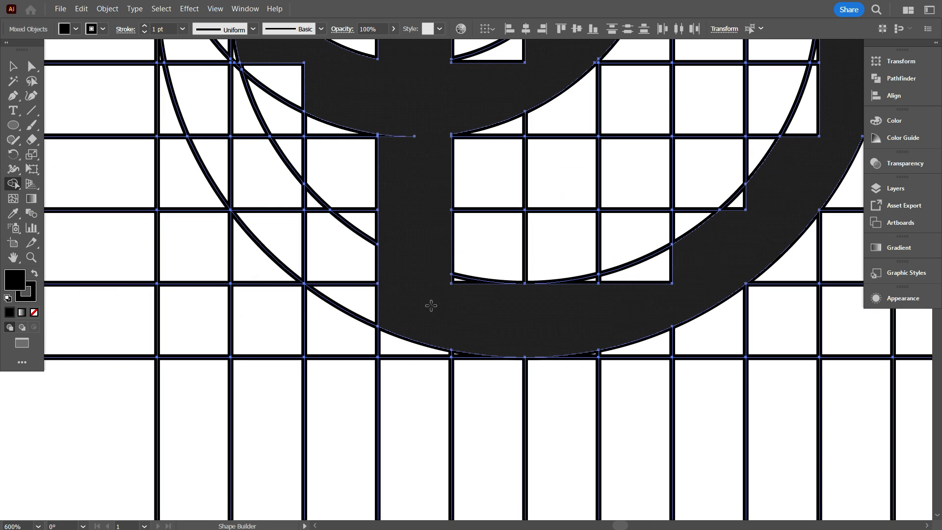
{"action": "scroll", "coordinate": [432, 305], "scroll_direction": "up", "scroll_amount": 2}
{"action": "scroll", "coordinate": [432, 390], "scroll_direction": "down", "scroll_amount": 2}
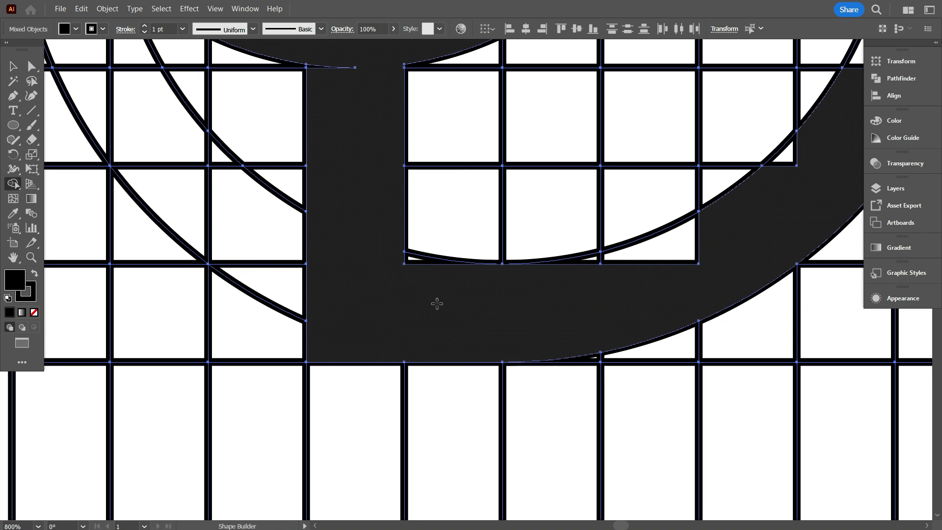
{"action": "scroll", "coordinate": [405, 307], "scroll_direction": "down", "scroll_amount": 2}
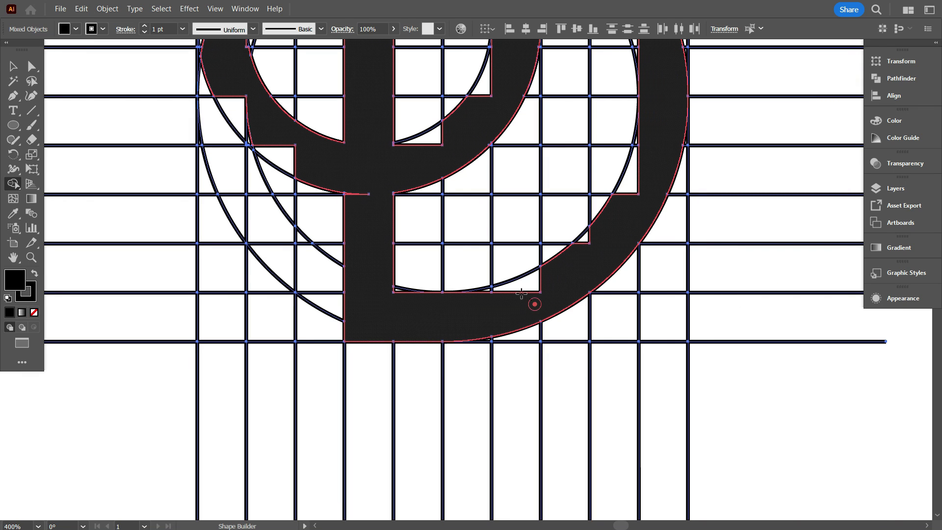
{"action": "scroll", "coordinate": [643, 216], "scroll_direction": "up", "scroll_amount": 1}
{"action": "mouse_move", "coordinate": [656, 91]}
{"action": "left_mouse_down"}
{"action": "mouse_move", "coordinate": [632, 166]}
{"action": "mouse_move", "coordinate": [572, 256]}
{"action": "mouse_move", "coordinate": [442, 321]}
{"action": "left_mouse_up"}
{"action": "scroll", "coordinate": [400, 379], "scroll_direction": "down", "scroll_amount": 1}
{"action": "scroll", "coordinate": [291, 279], "scroll_direction": "up", "scroll_amount": 1}
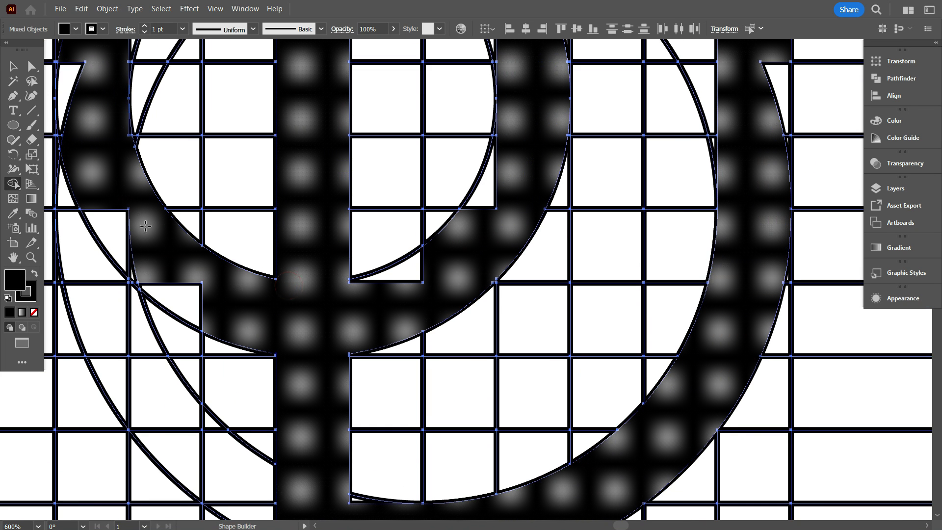
{"action": "mouse_move", "coordinate": [95, 135]}
{"action": "left_mouse_down"}
{"action": "mouse_move", "coordinate": [67, 112]}
{"action": "mouse_move", "coordinate": [128, 275]}
{"action": "mouse_move", "coordinate": [225, 311]}
{"action": "left_mouse_up"}
{"action": "scroll", "coordinate": [375, 362], "scroll_direction": "up", "scroll_amount": 1}
{"action": "mouse_move", "coordinate": [374, 361]}
{"action": "left_mouse_down"}
{"action": "mouse_move", "coordinate": [483, 257]}
{"action": "mouse_move", "coordinate": [456, 287]}
{"action": "mouse_move", "coordinate": [491, 295]}
{"action": "left_mouse_up"}
{"action": "scroll", "coordinate": [526, 231], "scroll_direction": "down", "scroll_amount": 1}
{"action": "scroll", "coordinate": [525, 231], "scroll_direction": "up", "scroll_amount": 3}
{"action": "scroll", "coordinate": [506, 176], "scroll_direction": "down", "scroll_amount": 2}
- Merge the top notch and the notch at the top of the stem into the glyph
{"action": "left_click_drag", "start_coordinate": [534, 119], "coordinate": [496, 155]}
{"action": "left_click_drag", "start_coordinate": [507, 212], "coordinate": [513, 317]}
{"action": "scroll", "coordinate": [531, 278], "scroll_direction": "up", "scroll_amount": 3}
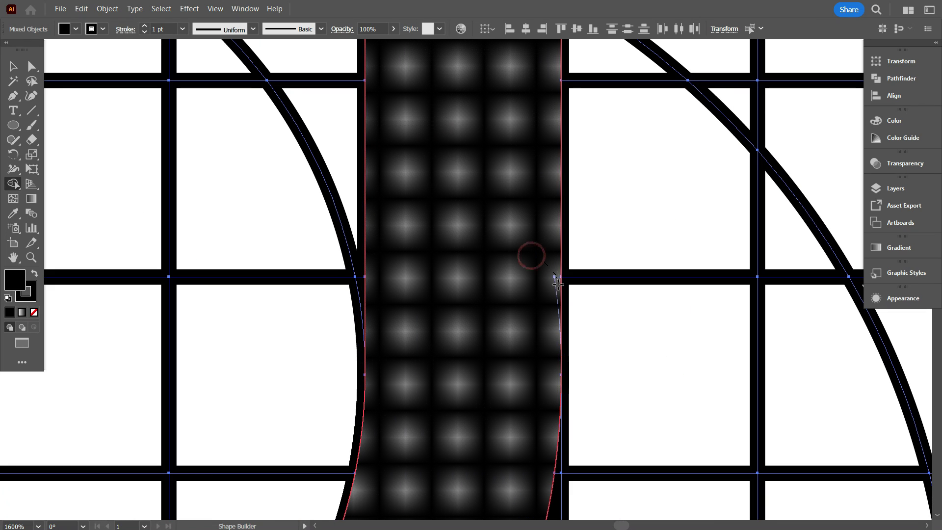
{"action": "scroll", "coordinate": [530, 302], "scroll_direction": "down", "scroll_amount": 4}
{"action": "mouse_move", "coordinate": [358, 169]}
{"action": "left_mouse_down"}
{"action": "mouse_move", "coordinate": [337, 155]}
{"action": "mouse_move", "coordinate": [282, 168]}
{"action": "mouse_move", "coordinate": [226, 213]}
{"action": "left_mouse_up"}
{"action": "scroll", "coordinate": [375, 165], "scroll_direction": "up", "scroll_amount": 3}
{"action": "scroll", "coordinate": [375, 164], "scroll_direction": "up", "scroll_amount": 2}
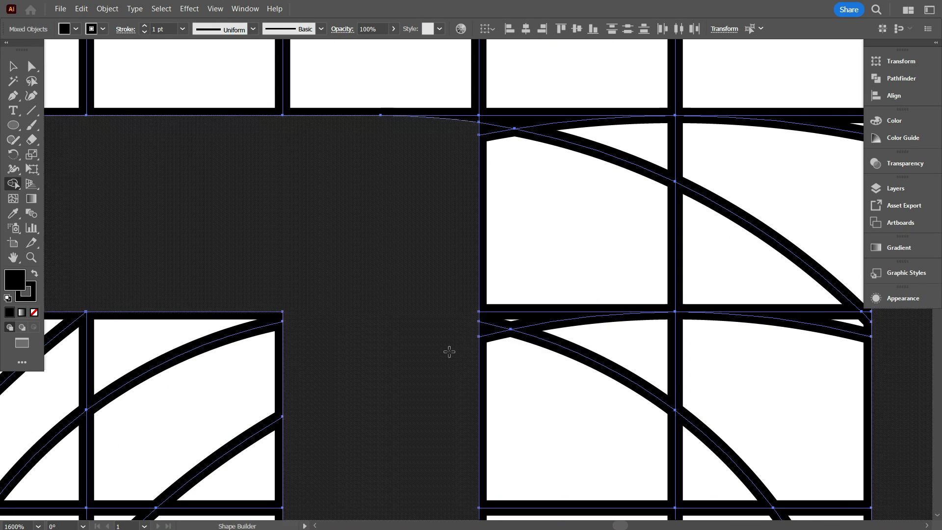
{"action": "scroll", "coordinate": [448, 351], "scroll_direction": "down", "scroll_amount": 2}
{"action": "scroll", "coordinate": [450, 240], "scroll_direction": "up", "scroll_amount": 2}
{"action": "scroll", "coordinate": [450, 279], "scroll_direction": "down", "scroll_amount": 5}
{"action": "scroll", "coordinate": [579, 250], "scroll_direction": "down", "scroll_amount": 3}
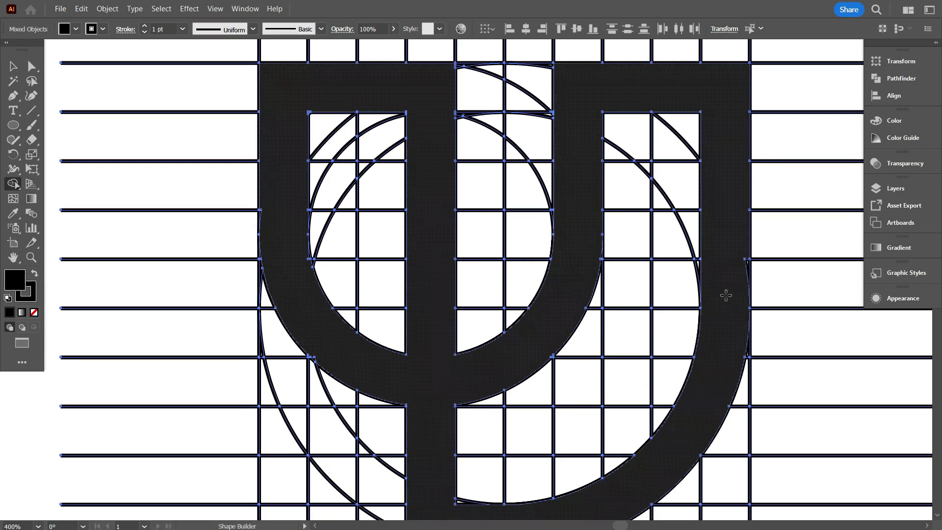
{"action": "scroll", "coordinate": [711, 235], "scroll_direction": "up", "scroll_amount": 4}
- Merge the thin sliver by the right hook and the large outlined region into the glyph
{"action": "left_click", "coordinate": [710, 234]}
{"action": "scroll", "coordinate": [687, 226], "scroll_direction": "down", "scroll_amount": 5}
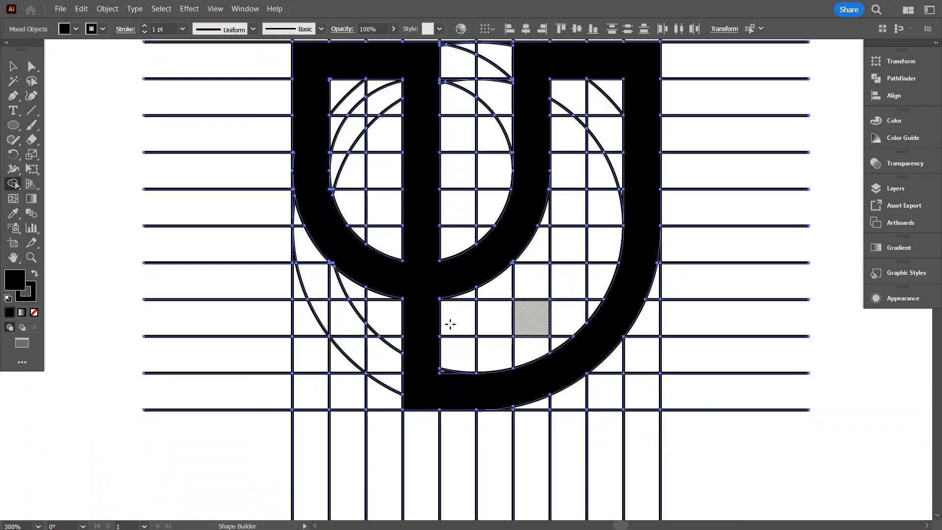
{"action": "scroll", "coordinate": [395, 363], "scroll_direction": "down", "scroll_amount": 2}
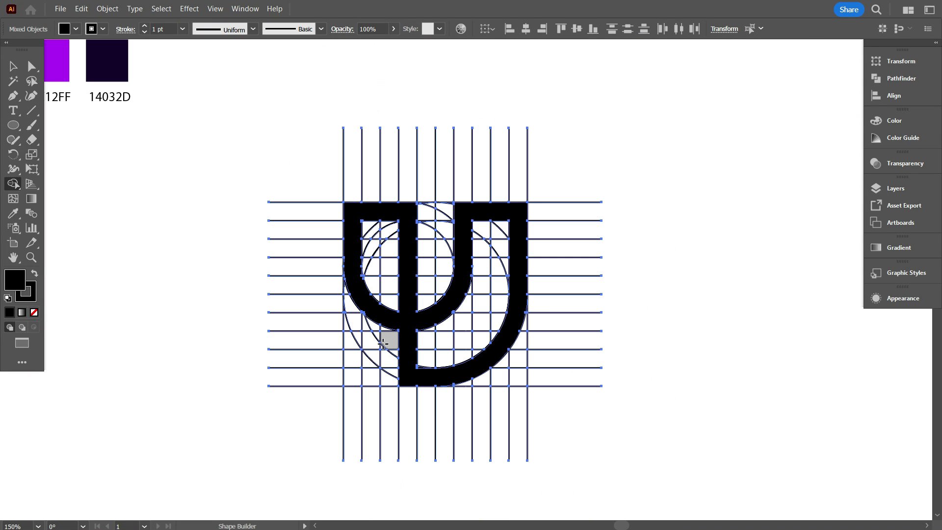
{"action": "scroll", "coordinate": [374, 322], "scroll_direction": "up", "scroll_amount": 2}
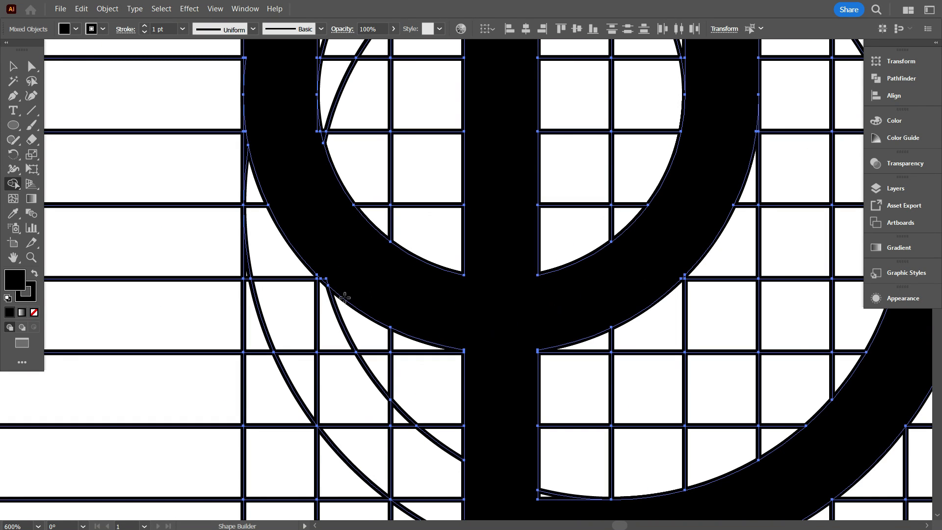
{"action": "scroll", "coordinate": [338, 238], "scroll_direction": "up", "scroll_amount": 4}
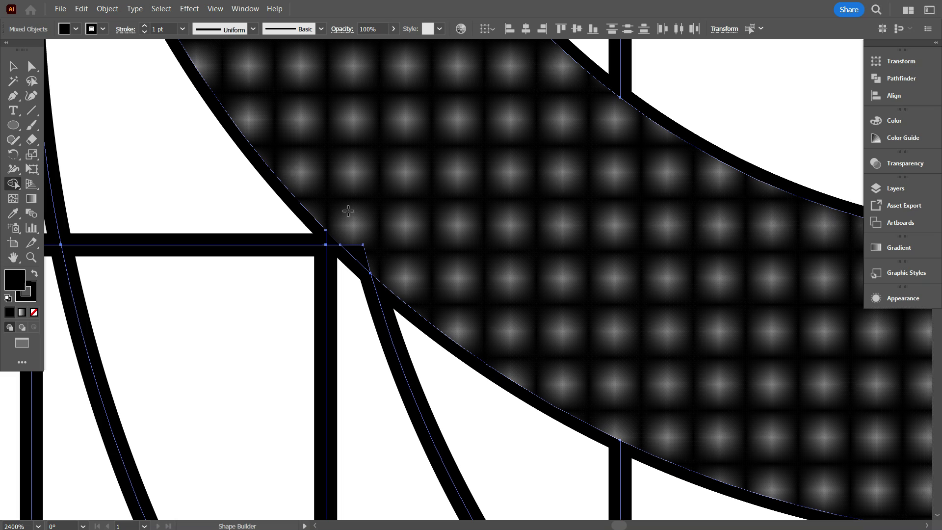
{"action": "left_click_drag", "start_coordinate": [349, 211], "coordinate": [361, 249]}
{"action": "scroll", "coordinate": [361, 248], "scroll_direction": "down", "scroll_amount": 6}
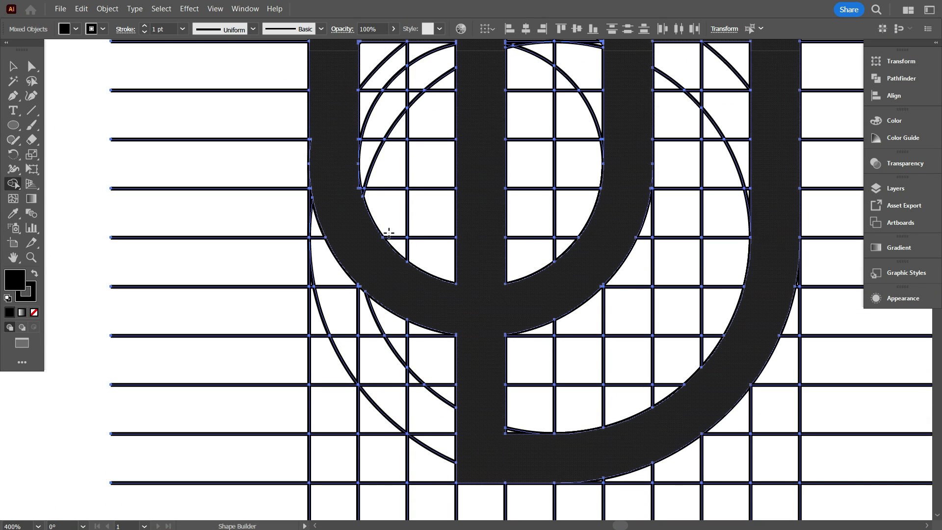
{"action": "scroll", "coordinate": [361, 245], "scroll_direction": "up", "scroll_amount": 4}
{"action": "scroll", "coordinate": [371, 253], "scroll_direction": "up", "scroll_amount": 1}
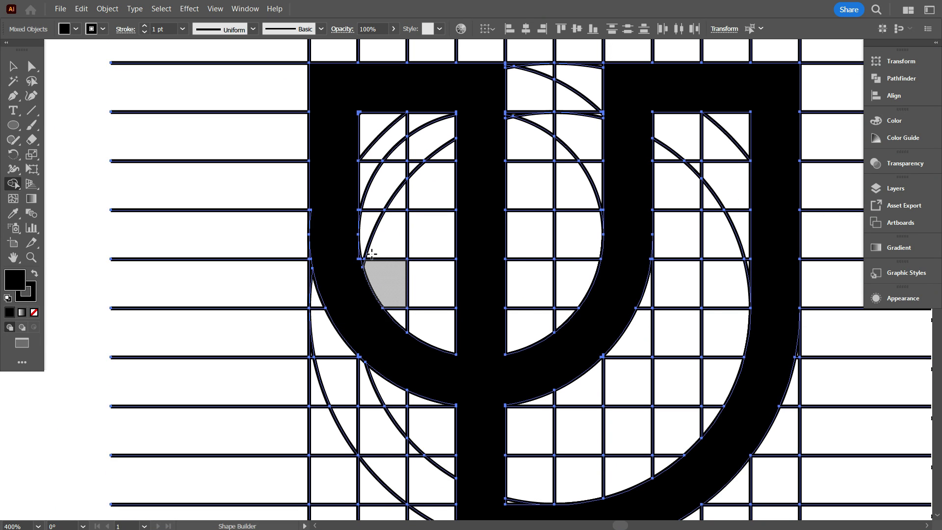
{"action": "scroll", "coordinate": [387, 240], "scroll_direction": "down", "scroll_amount": 3}
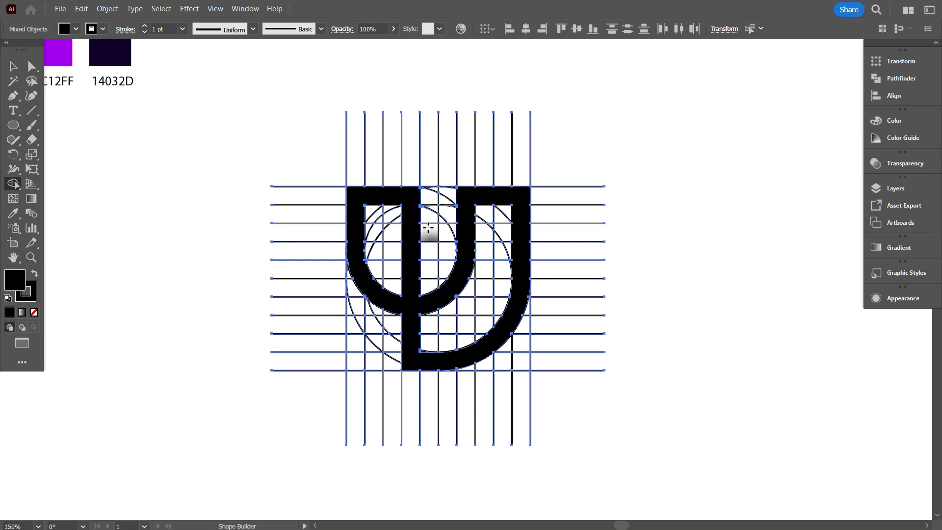
{"action": "scroll", "coordinate": [429, 230], "scroll_direction": "down", "scroll_amount": 1}
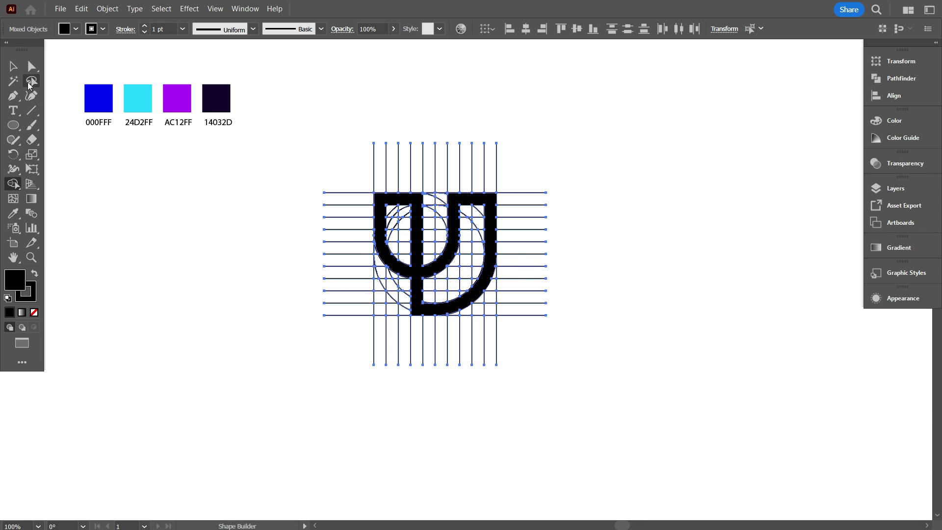
{"action": "left_click", "coordinate": [13, 67]}
{"action": "left_click", "coordinate": [146, 226]}
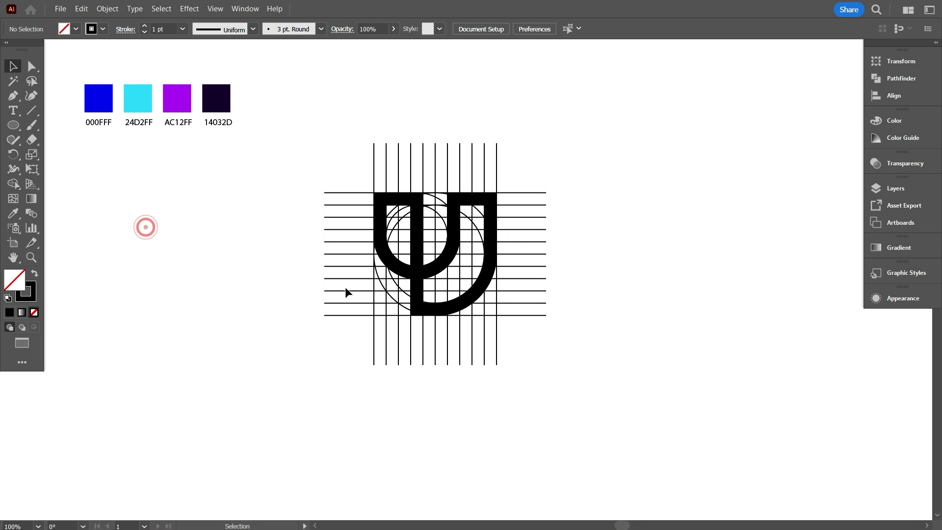
{"action": "left_click", "coordinate": [416, 252]}
{"action": "left_click_drag", "start_coordinate": [417, 259], "coordinate": [667, 281]}
{"action": "left_click", "coordinate": [657, 411]}
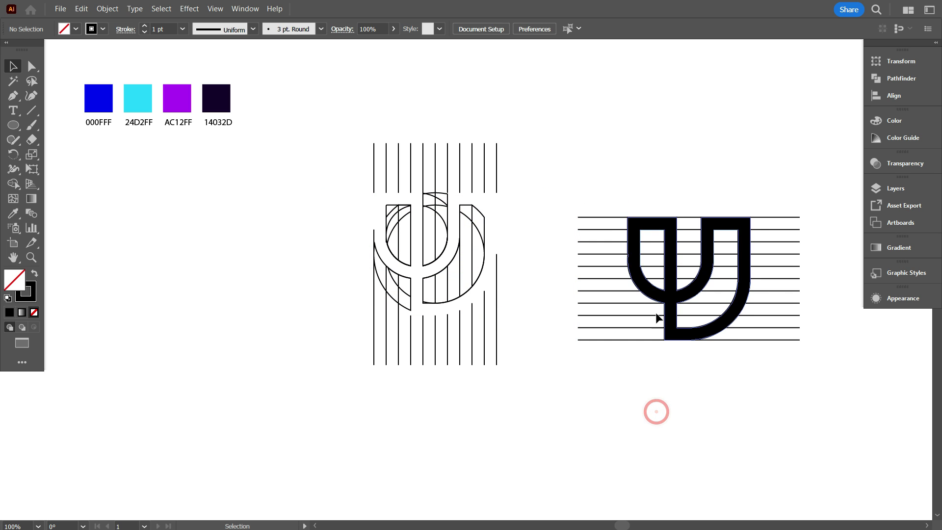
{"action": "key", "text": "ctrl+plus"}
{"action": "scroll", "coordinate": [630, 247], "scroll_direction": "up", "scroll_amount": 10}
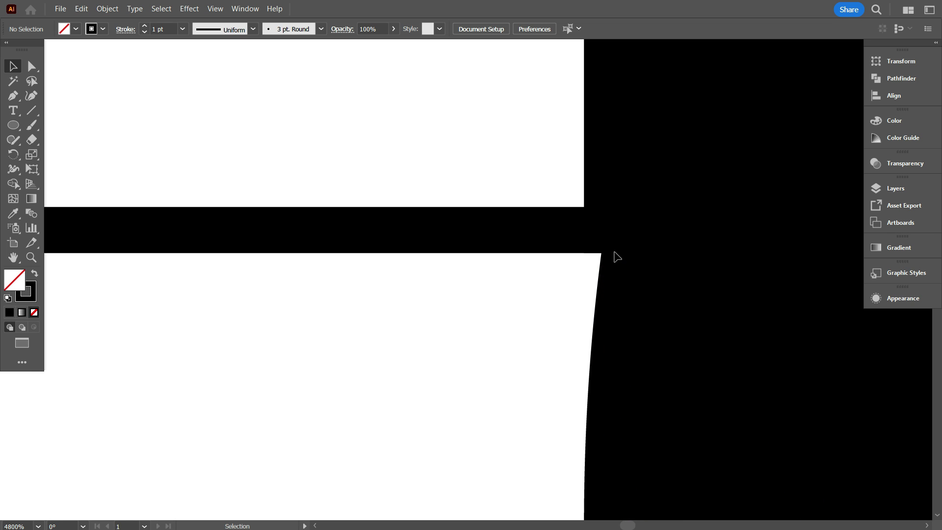
{"action": "left_click", "coordinate": [653, 268]}
{"action": "scroll", "coordinate": [651, 262], "scroll_direction": "down", "scroll_amount": 8}
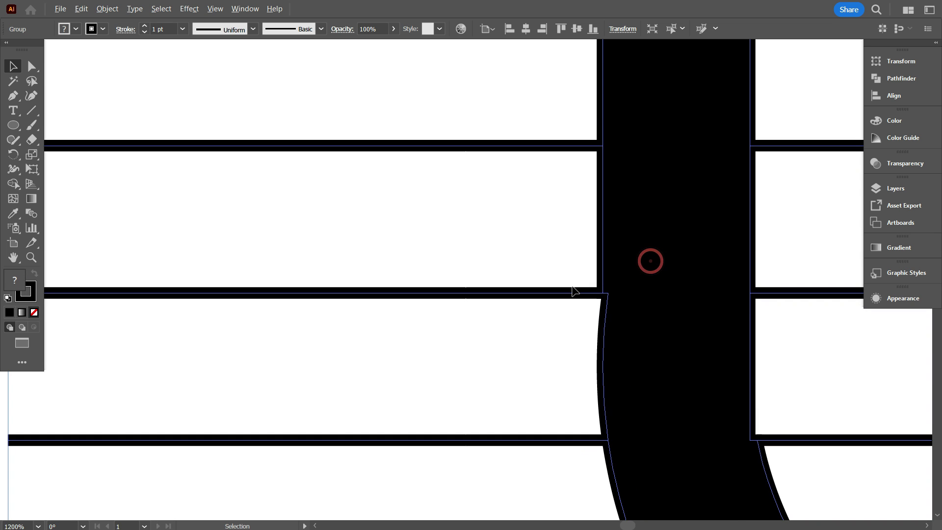
{"action": "scroll", "coordinate": [572, 291], "scroll_direction": "down", "scroll_amount": 2}
{"action": "scroll", "coordinate": [619, 289], "scroll_direction": "up", "scroll_amount": 4}
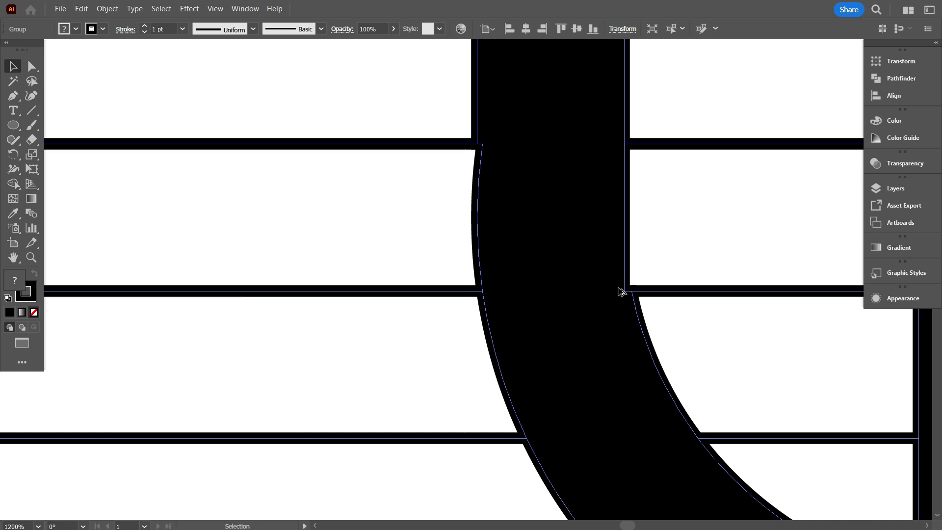
{"action": "scroll", "coordinate": [564, 307], "scroll_direction": "down", "scroll_amount": 8}
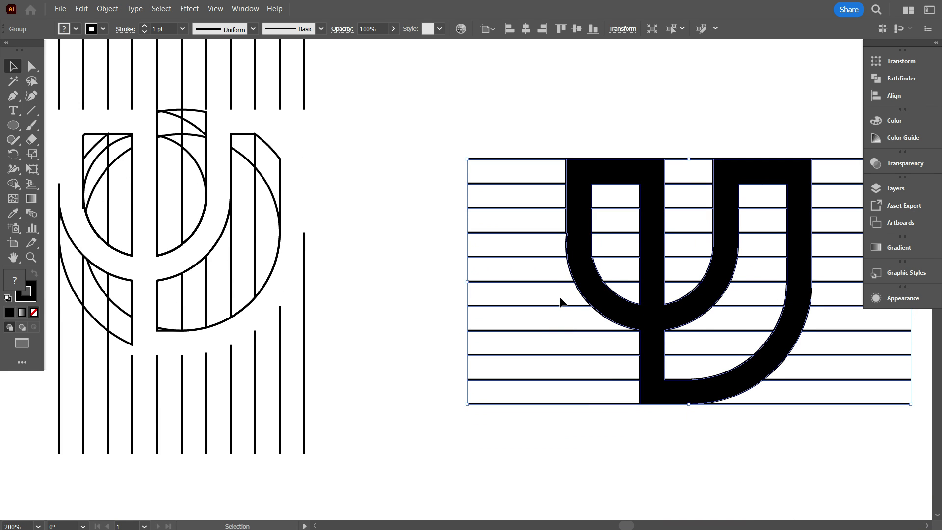
{"action": "key", "text": "ctrl+z"}
- Select the glyph and construction grid and ready Shape Builder with a black fill
{"action": "left_click", "coordinate": [525, 392]}
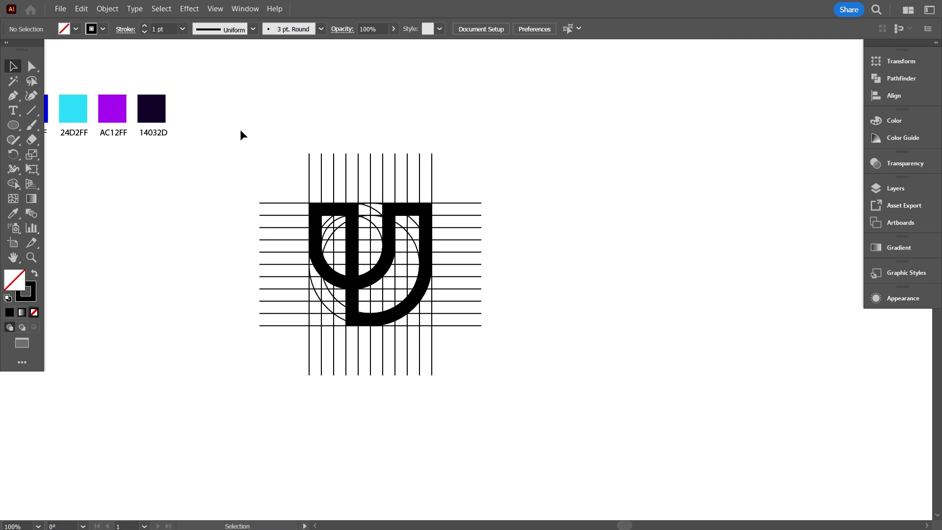
{"action": "left_click_drag", "start_coordinate": [240, 130], "coordinate": [308, 312]}
{"action": "scroll", "coordinate": [307, 312], "scroll_direction": "up", "scroll_amount": 6}
{"action": "key", "text": "shift+m"}
{"action": "key", "text": "slash"}
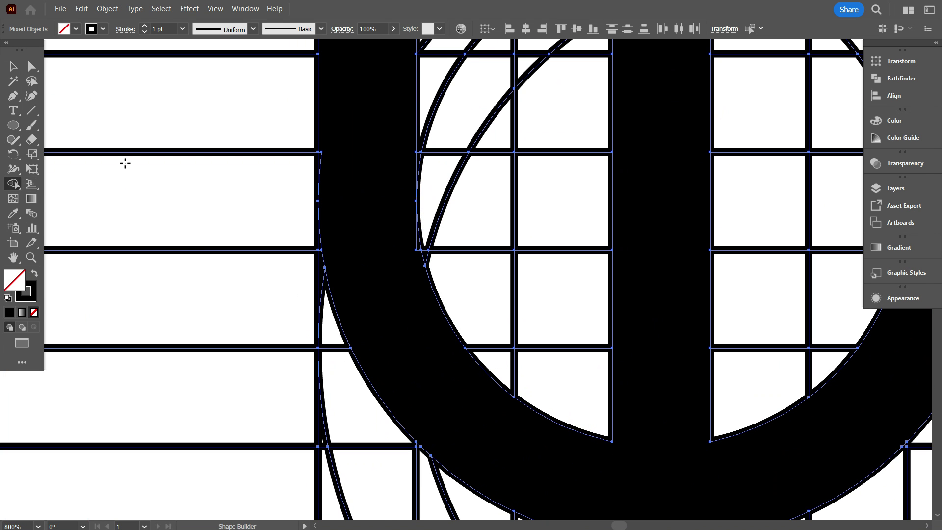
{"action": "left_click", "coordinate": [77, 30]}
{"action": "left_click", "coordinate": [34, 50]}
- Merge another stem region along the left arm into the black glyph
{"action": "scroll", "coordinate": [233, 264], "scroll_direction": "up", "scroll_amount": 2}
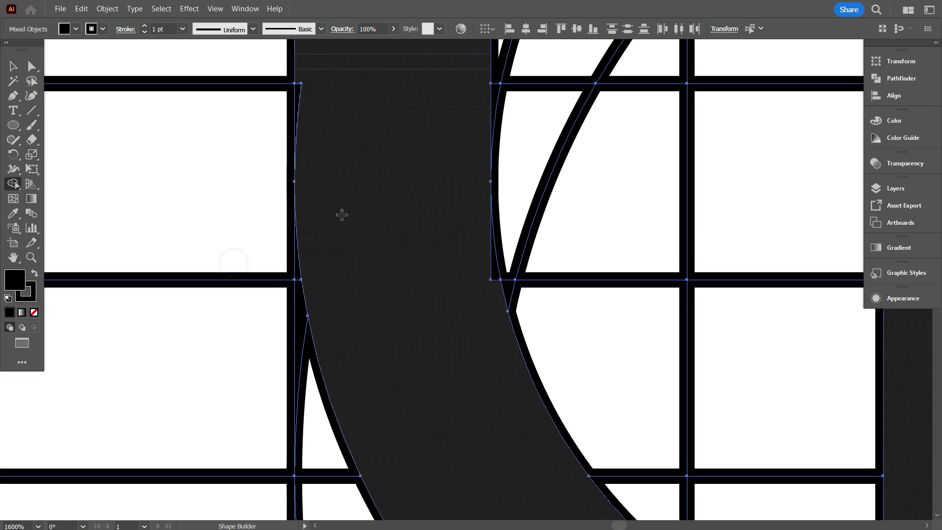
{"action": "mouse_move", "coordinate": [343, 64]}
{"action": "left_mouse_down"}
{"action": "mouse_move", "coordinate": [300, 98]}
{"action": "mouse_move", "coordinate": [485, 275]}
{"action": "mouse_move", "coordinate": [481, 300]}
{"action": "left_mouse_up"}
{"action": "scroll", "coordinate": [393, 282], "scroll_direction": "down", "scroll_amount": 4}
{"action": "scroll", "coordinate": [700, 291], "scroll_direction": "up", "scroll_amount": 3}
{"action": "scroll", "coordinate": [284, 294], "scroll_direction": "down", "scroll_amount": 4}
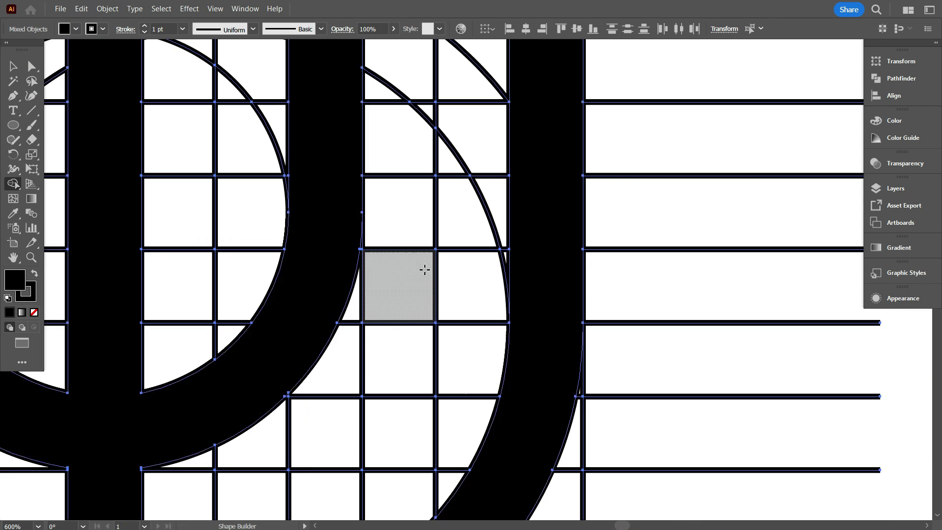
{"action": "scroll", "coordinate": [512, 276], "scroll_direction": "down", "scroll_amount": 2}
{"action": "key", "text": "v"}
{"action": "left_click", "coordinate": [157, 126]}
{"action": "scroll", "coordinate": [272, 161], "scroll_direction": "down", "scroll_amount": 3}
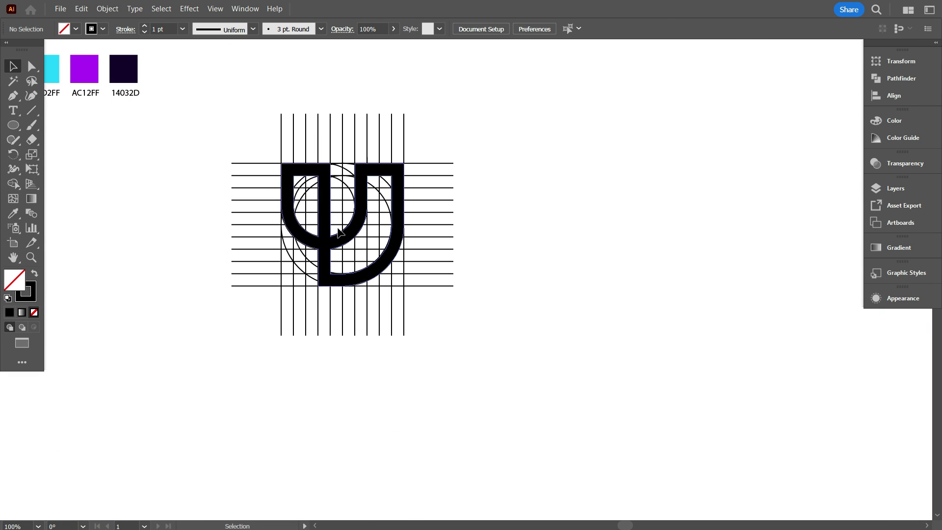
- Move the Ψ group to the right and ungroup it from its construction lines
{"action": "left_click_drag", "start_coordinate": [348, 226], "coordinate": [661, 258]}
{"action": "left_click", "coordinate": [618, 403]}
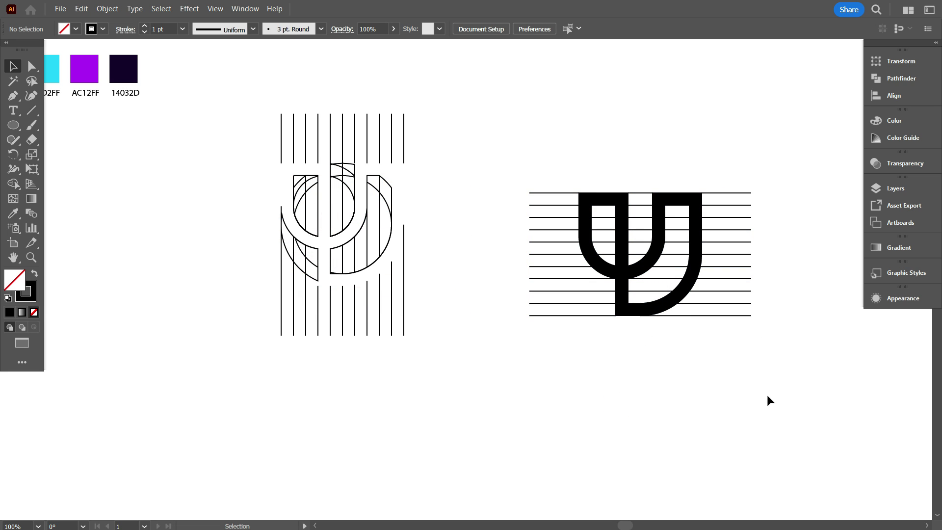
{"action": "left_click", "coordinate": [659, 222]}
{"action": "right_click", "coordinate": [483, 97]}
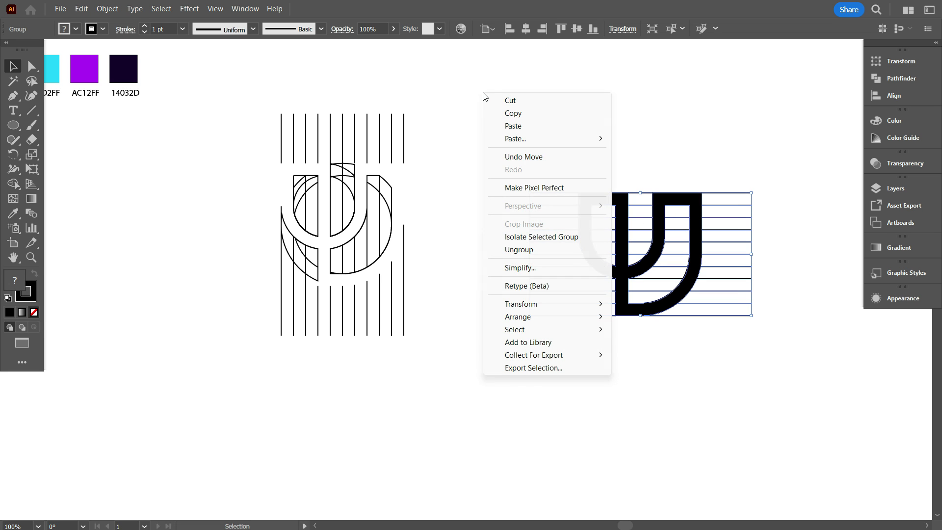
{"action": "left_click", "coordinate": [542, 249]}
{"action": "left_click", "coordinate": [501, 147]}
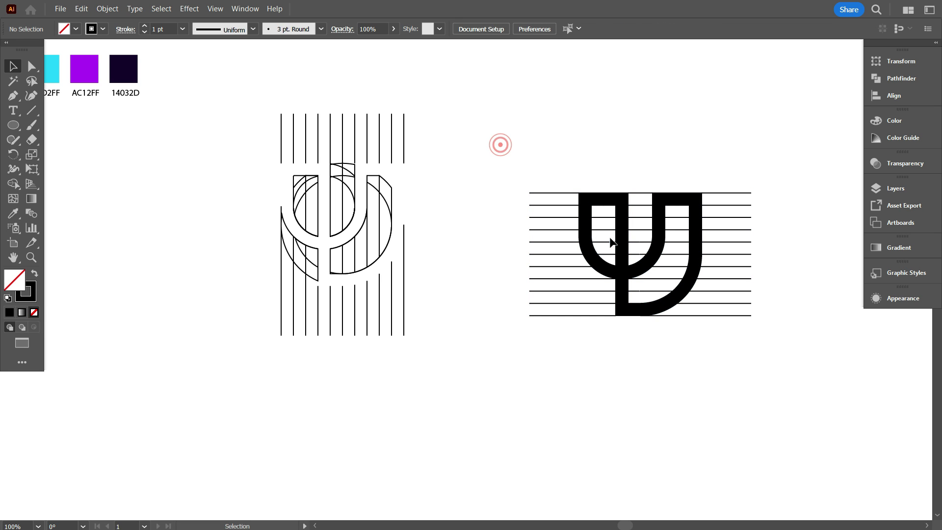
- Reposition the Ψ shape down-left, then nudge it slightly up
{"action": "left_click_drag", "start_coordinate": [624, 243], "coordinate": [459, 414]}
{"action": "scroll", "coordinate": [699, 415], "scroll_direction": "down", "scroll_amount": 2}
{"action": "left_click", "coordinate": [699, 416]}
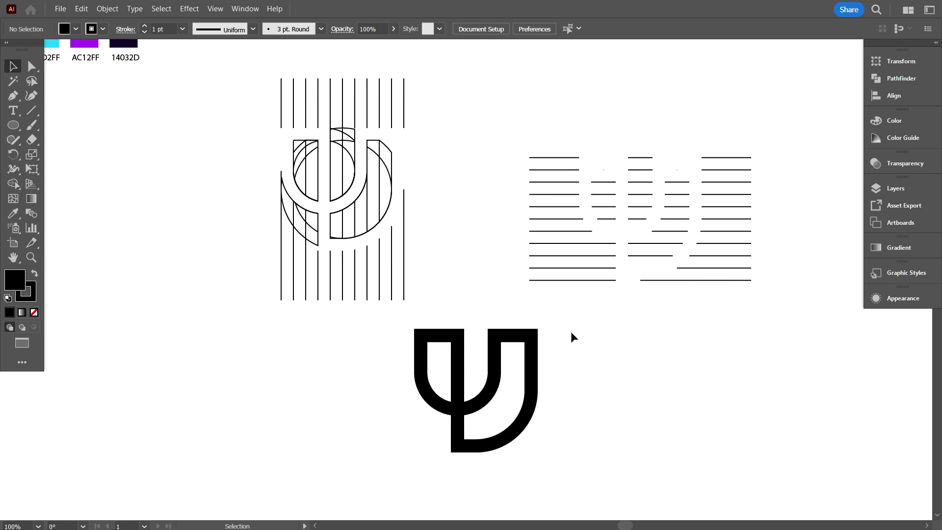
{"action": "left_click_drag", "start_coordinate": [460, 349], "coordinate": [460, 325]}
{"action": "scroll", "coordinate": [492, 289], "scroll_direction": "up", "scroll_amount": 2}
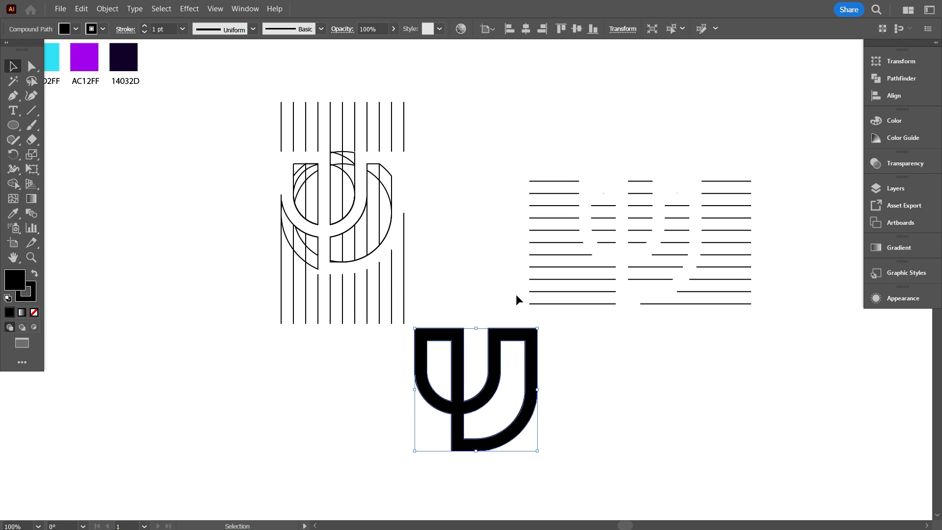
- Delete all line-art construction guides and move the Ψ higher on the artboard
{"action": "left_click_drag", "start_coordinate": [191, 94], "coordinate": [780, 305]}
{"action": "key", "text": "Delete"}
{"action": "left_click_drag", "start_coordinate": [334, 206], "coordinate": [536, 406]}
{"action": "left_click_drag", "start_coordinate": [493, 377], "coordinate": [447, 272]}
{"action": "key", "text": "ctrl+minus"}
- Centre the view on the artwork and shift the Ψ left and down
{"action": "left_click", "coordinate": [410, 359]}
{"action": "key", "text": "ctrl+plus"}
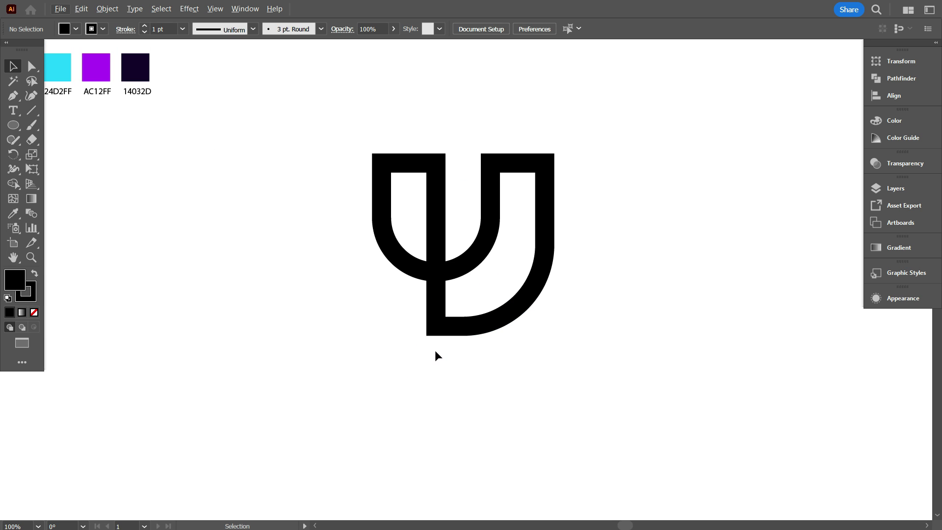
{"action": "key", "text": "space"}
{"action": "left_click_drag", "start_coordinate": [434, 358], "coordinate": [500, 375]}
{"action": "left_click_drag", "start_coordinate": [505, 318], "coordinate": [431, 332]}
{"action": "left_click", "coordinate": [369, 336]}
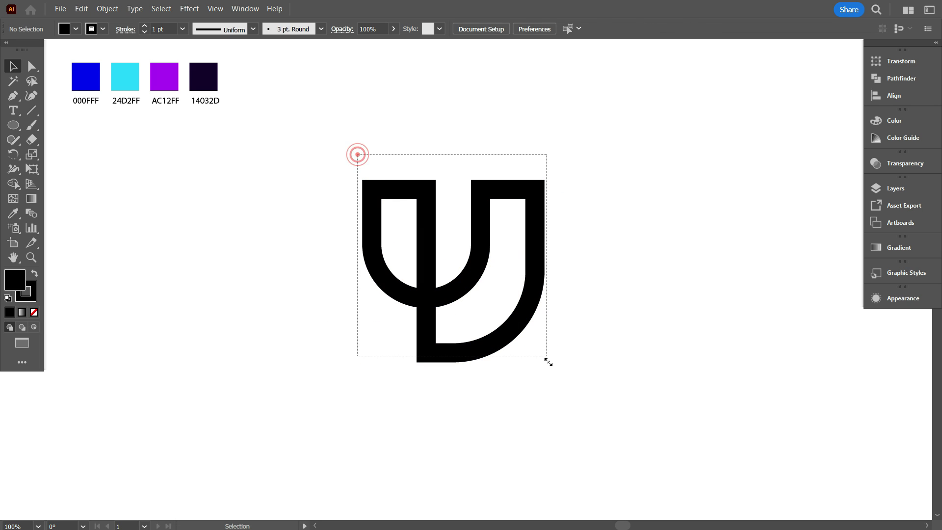
- Set the Ψ shape's stroke to None, keeping only its black fill
{"action": "left_click_drag", "start_coordinate": [358, 155], "coordinate": [546, 363]}
{"action": "left_click", "coordinate": [103, 29]}
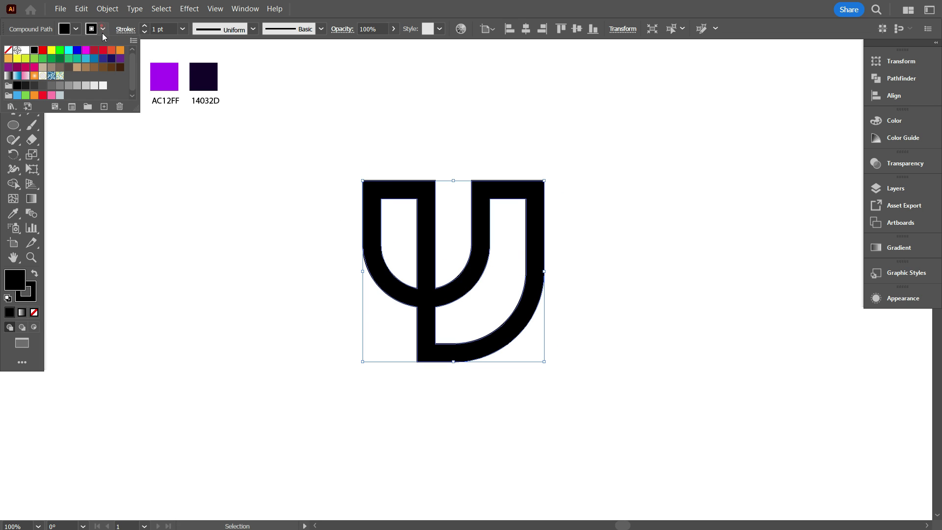
{"action": "left_click", "coordinate": [8, 51]}
{"action": "left_click", "coordinate": [177, 192]}
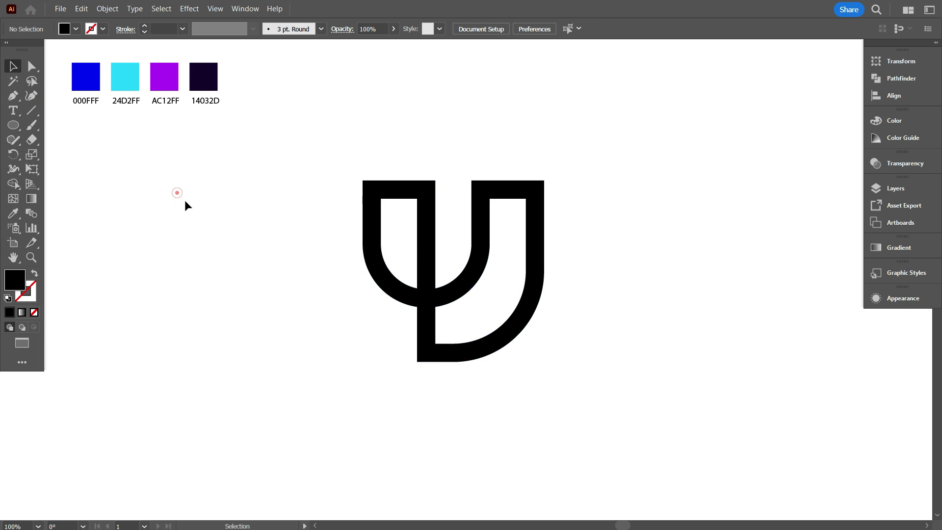
{"action": "left_click", "coordinate": [455, 278]}
{"action": "key", "text": "ctrl+plus"}
{"action": "key", "text": "ctrl+plus"}
{"action": "key", "text": "ctrl+plus"}
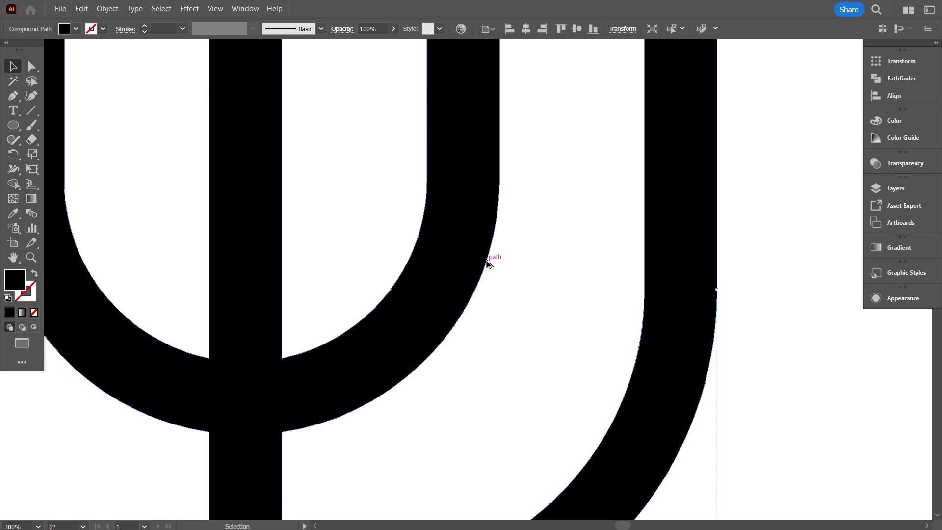
{"action": "key", "text": "ctrl+minus"}
{"action": "key", "text": "ctrl+minus"}
{"action": "key", "text": "ctrl+minus"}
{"action": "key", "text": "ctrl+minus"}
{"action": "scroll", "coordinate": [479, 279], "scroll_direction": "down", "scroll_amount": 1}
{"action": "left_click", "coordinate": [378, 289]}
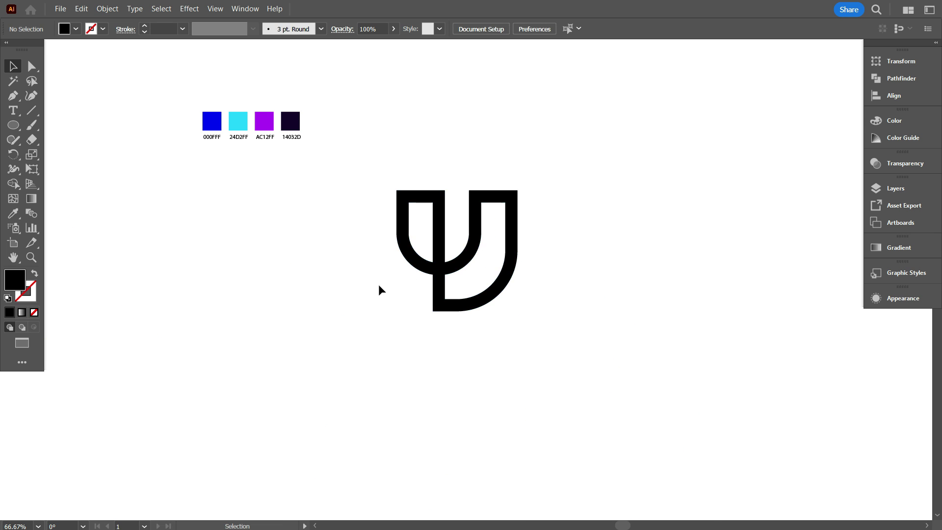
{"action": "scroll", "coordinate": [361, 282], "scroll_direction": "down", "scroll_amount": 1}
{"action": "scroll", "coordinate": [361, 279], "scroll_direction": "up", "scroll_amount": 1}
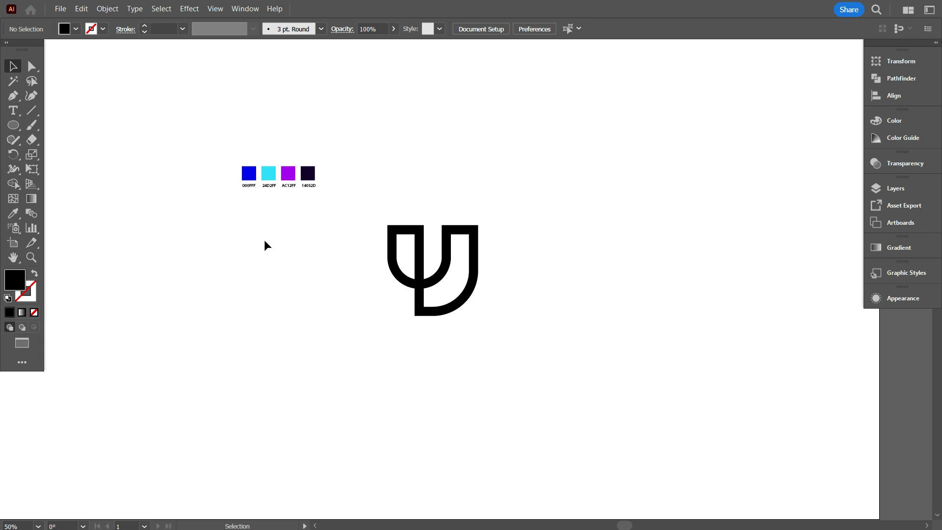
- Draw a rectangle covering the whole artboard and send it to the back
{"action": "left_click_drag", "start_coordinate": [13, 125], "coordinate": [47, 124]}
{"action": "left_click_drag", "start_coordinate": [65, 78], "coordinate": [836, 482]}
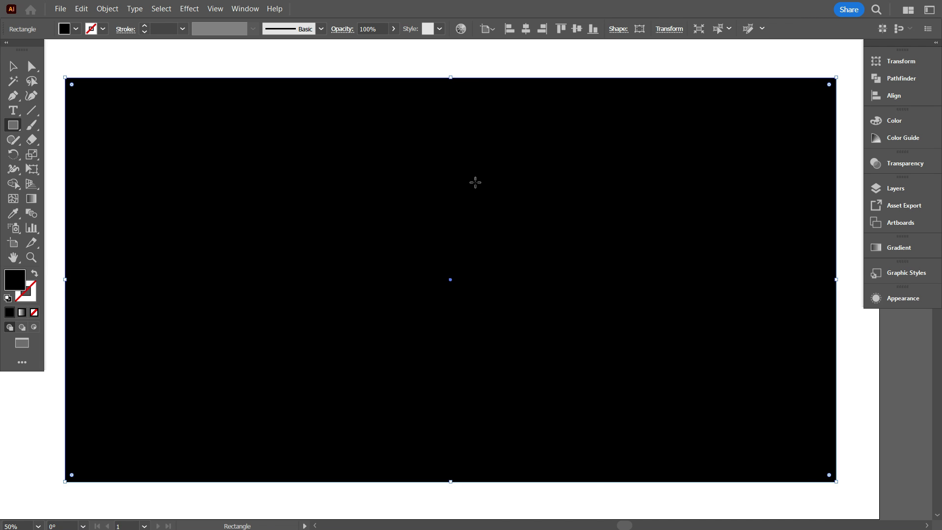
{"action": "right_click", "coordinate": [472, 167]}
{"action": "mouse_move", "coordinate": [510, 442]}
{"action": "left_click", "coordinate": [638, 479]}
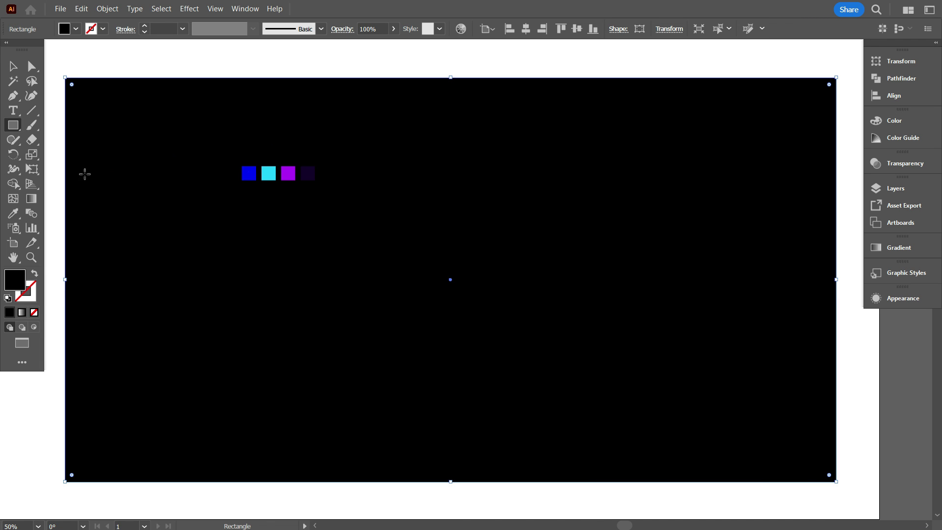
- Fill the background rectangle with dark purple 14032D and lock it
{"action": "left_click", "coordinate": [15, 214]}
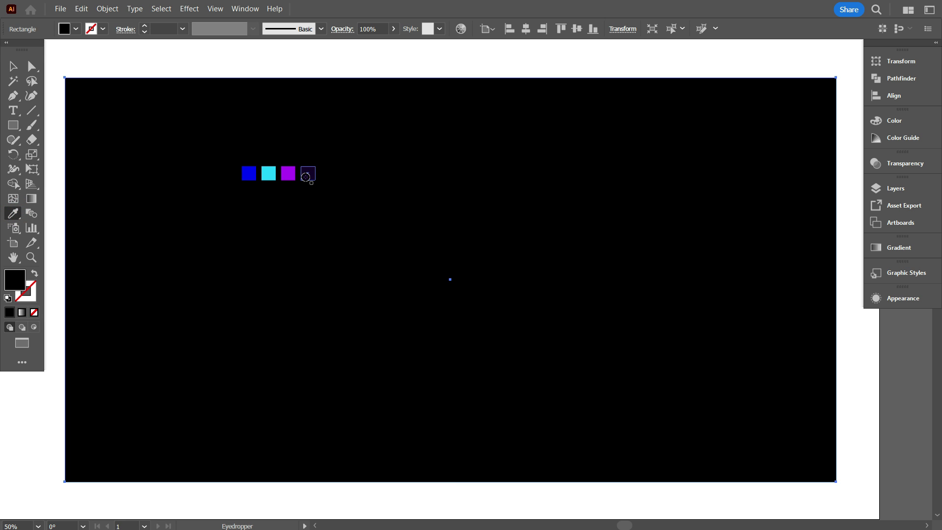
{"action": "left_click", "coordinate": [305, 177]}
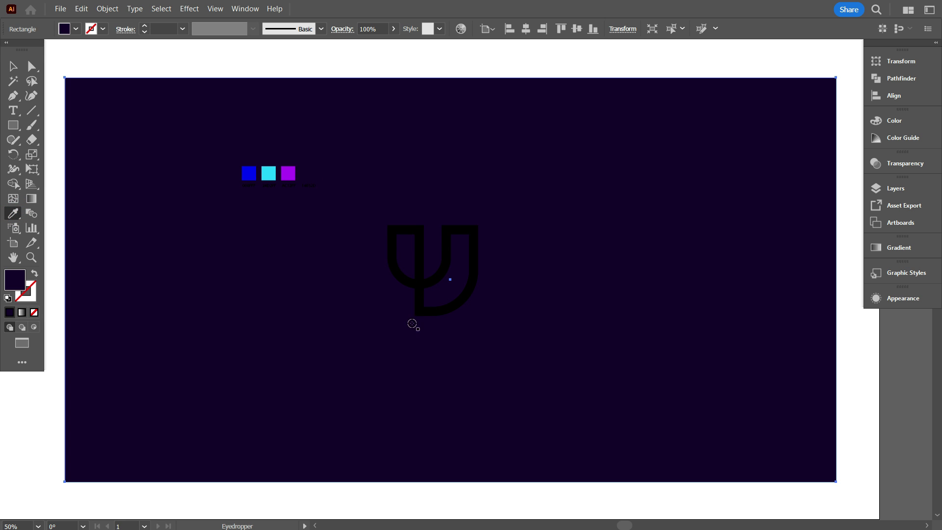
{"action": "left_click", "coordinate": [157, 15]}
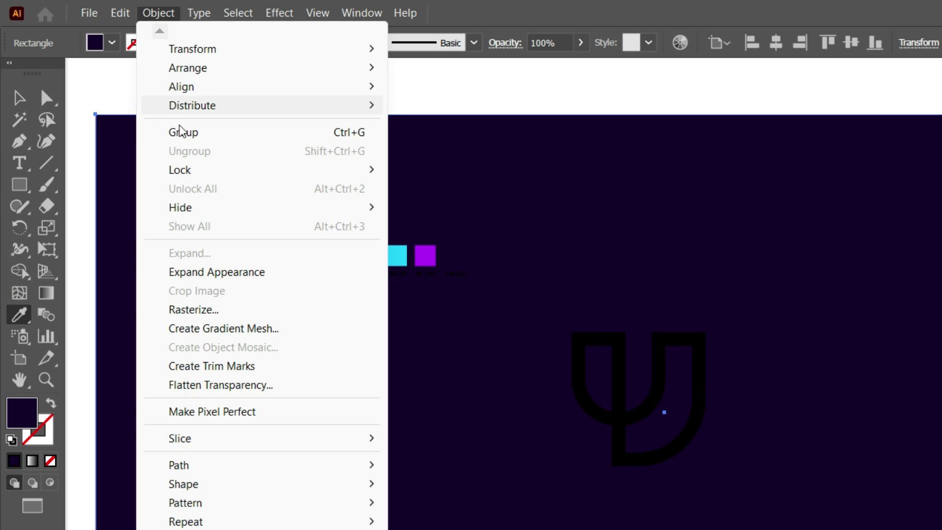
{"action": "mouse_move", "coordinate": [208, 180]}
{"action": "left_click", "coordinate": [438, 170]}
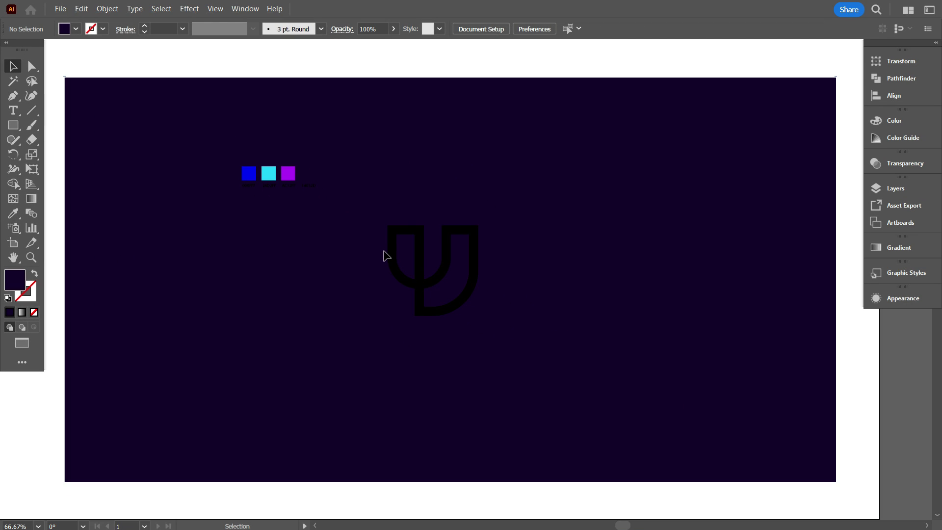
- Give the Ψ logo a gradient fill and switch it to Freeform Gradient
{"action": "scroll", "coordinate": [386, 255], "scroll_direction": "up", "scroll_amount": 2}
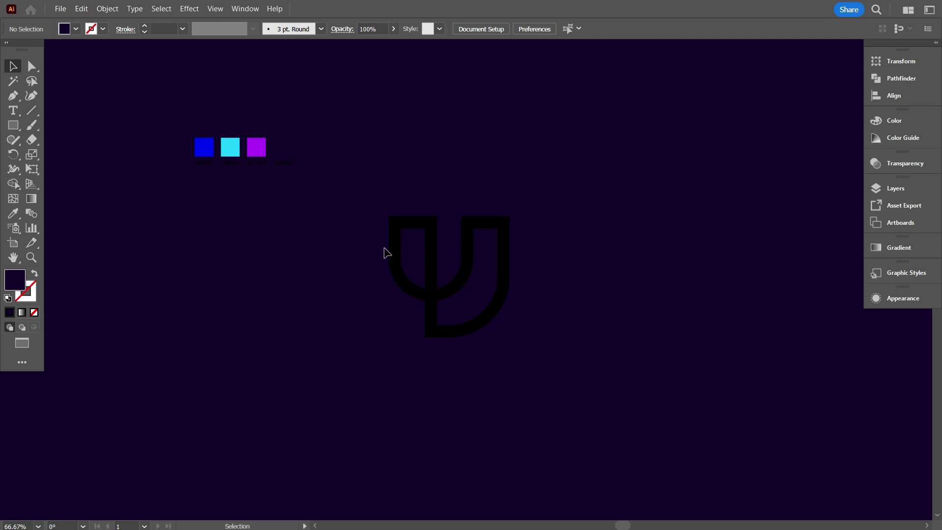
{"action": "scroll", "coordinate": [387, 253], "scroll_direction": "up", "scroll_amount": 1}
{"action": "scroll", "coordinate": [373, 245], "scroll_direction": "down", "scroll_amount": 1}
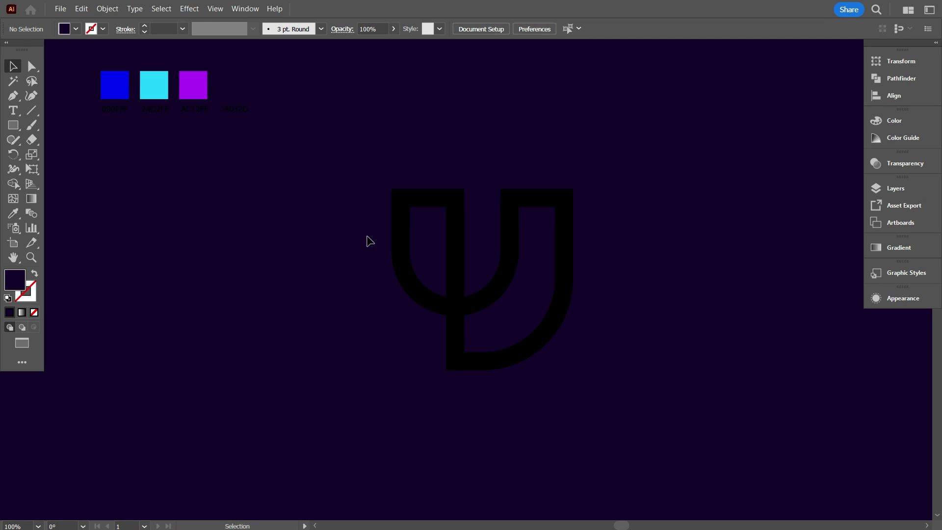
{"action": "left_click", "coordinate": [502, 297]}
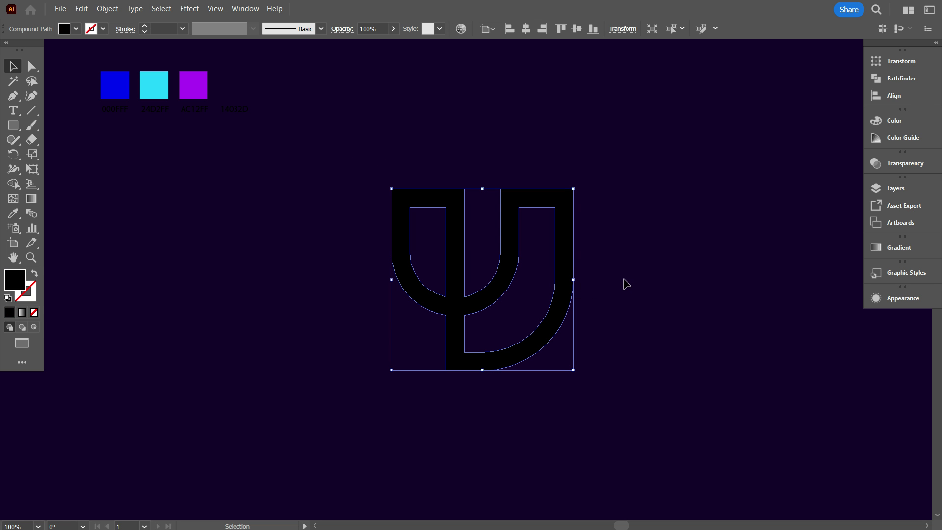
{"action": "left_click", "coordinate": [896, 251]}
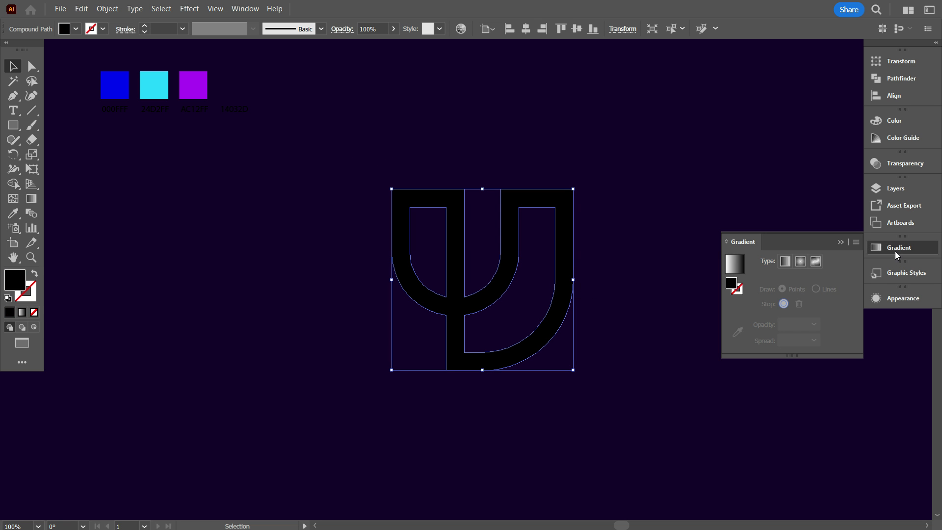
{"action": "left_click", "coordinate": [736, 264]}
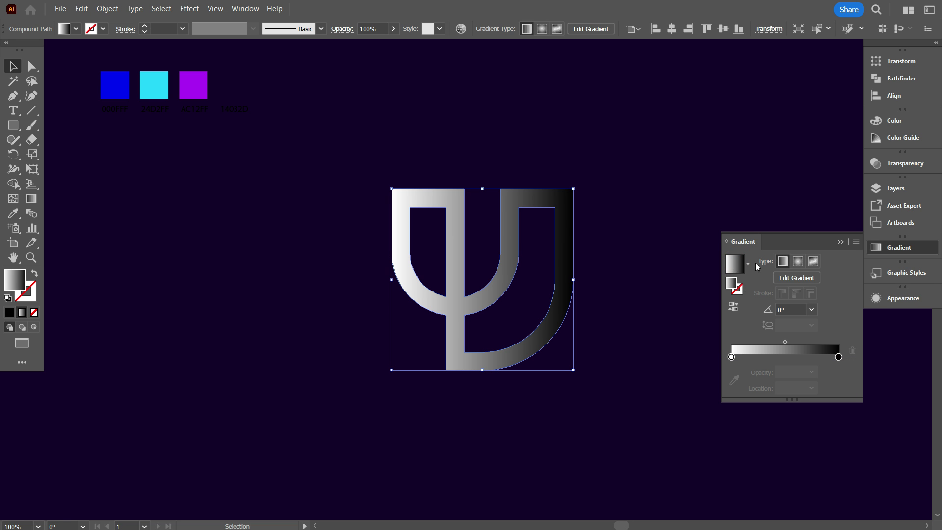
{"action": "left_click", "coordinate": [816, 266]}
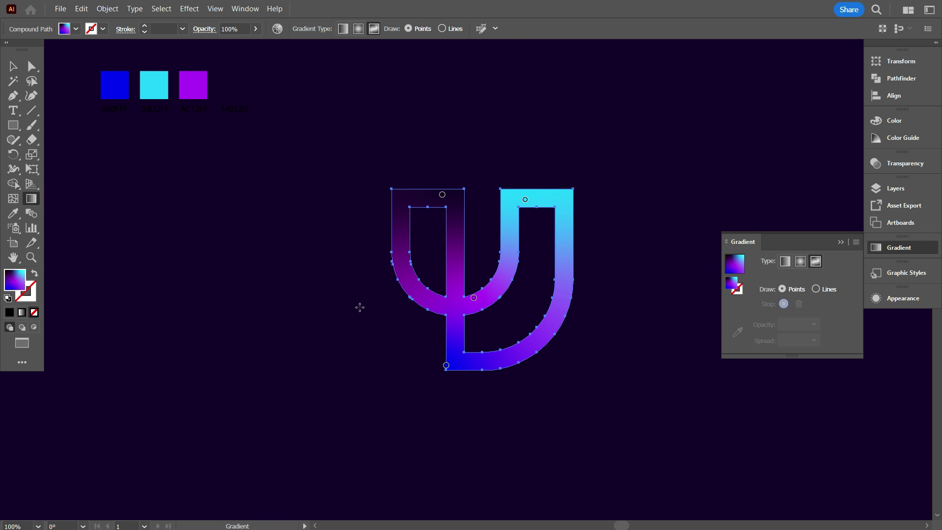
- Draw a white rectangular path over the Psi's central stem below the fork with the Pen tool
{"action": "key", "text": "v"}
{"action": "left_click", "coordinate": [244, 166]}
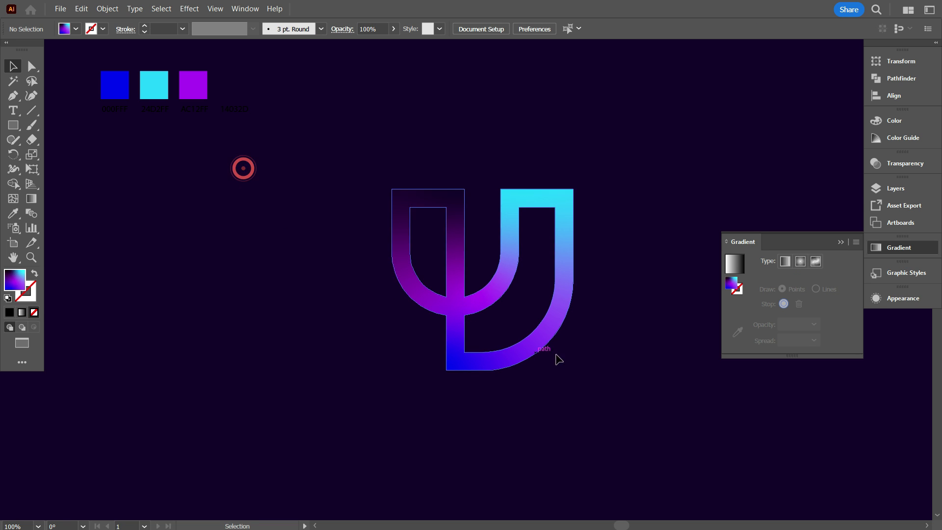
{"action": "scroll", "coordinate": [500, 337], "scroll_direction": "up", "scroll_amount": 1}
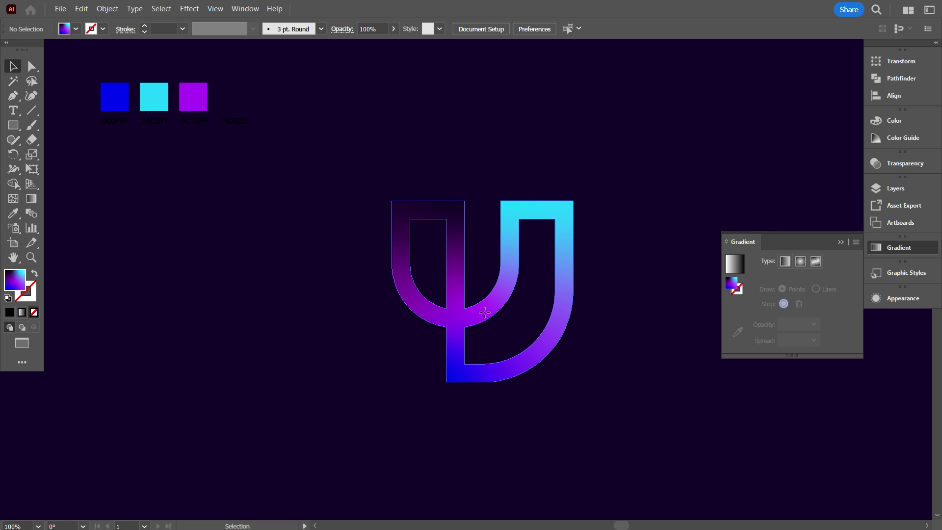
{"action": "left_click", "coordinate": [487, 319]}
{"action": "scroll", "coordinate": [493, 338], "scroll_direction": "up", "scroll_amount": 3}
{"action": "scroll", "coordinate": [466, 309], "scroll_direction": "down", "scroll_amount": 1}
{"action": "key", "text": "ctrl+shift+a"}
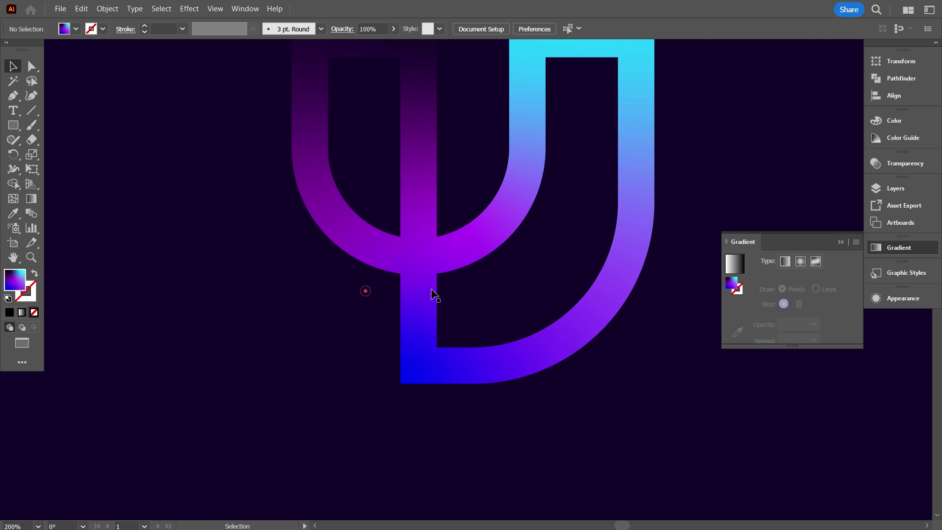
{"action": "scroll", "coordinate": [437, 290], "scroll_direction": "up", "scroll_amount": 2}
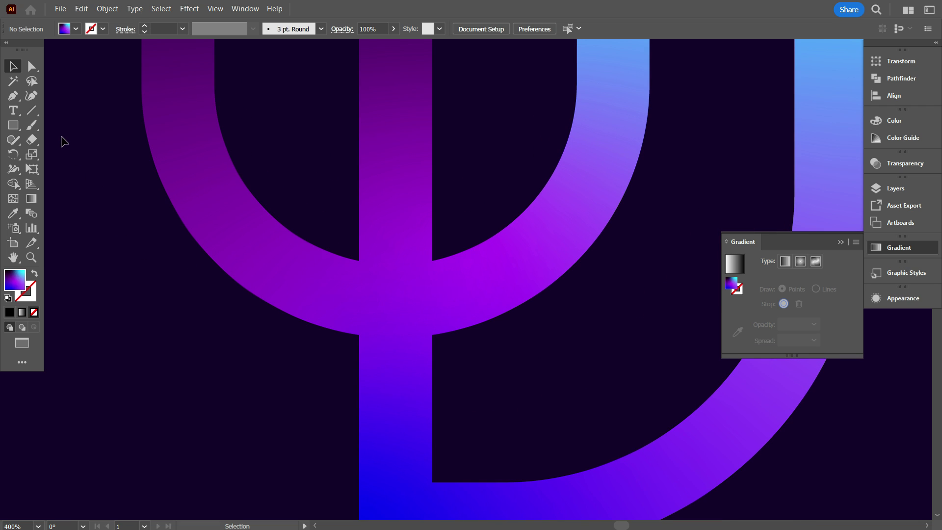
{"action": "left_click", "coordinate": [13, 96]}
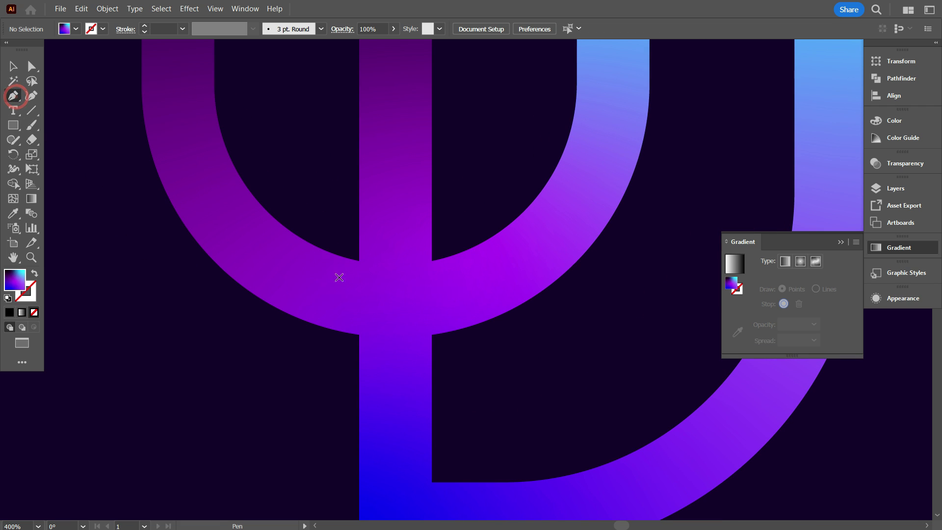
{"action": "left_click", "coordinate": [359, 261]}
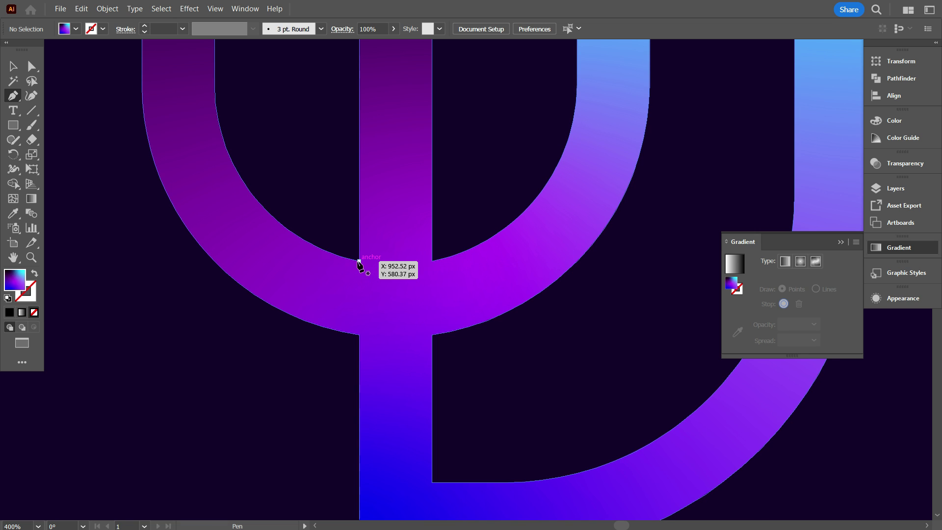
{"action": "left_click", "coordinate": [432, 261]}
{"action": "scroll", "coordinate": [431, 275], "scroll_direction": "down", "scroll_amount": 3}
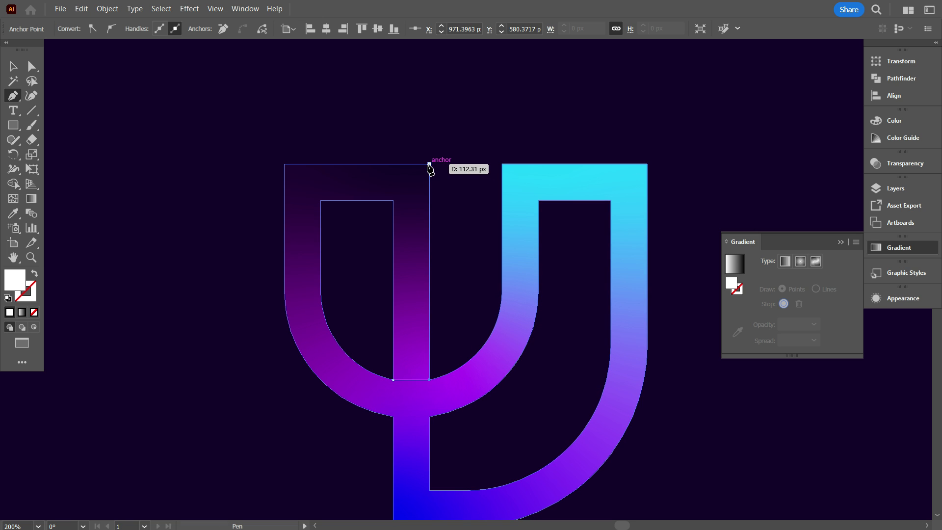
{"action": "left_click", "coordinate": [429, 164]}
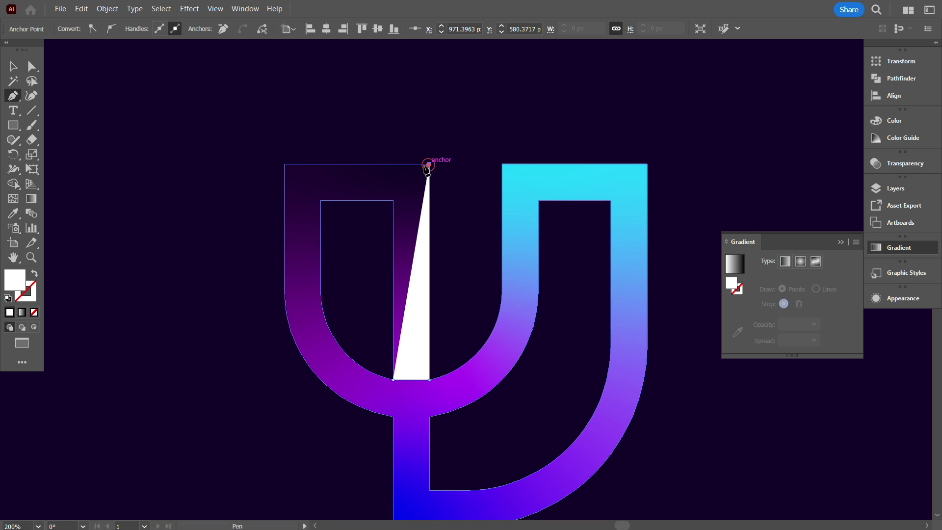
{"action": "left_click", "coordinate": [393, 165]}
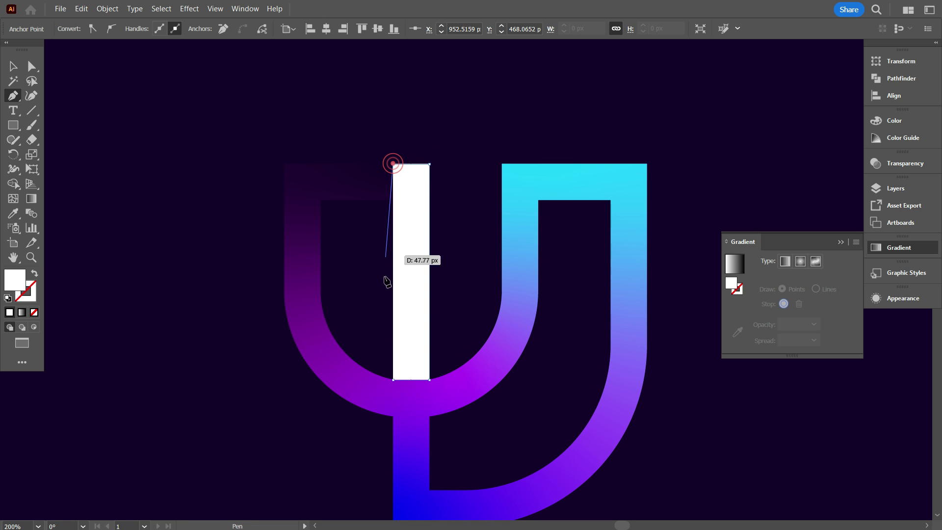
{"action": "left_click", "coordinate": [393, 380]}
- Adjust the corner handle and extend the path to the stem's left corner, closing a white triangle
{"action": "scroll", "coordinate": [398, 368], "scroll_direction": "down", "scroll_amount": 3}
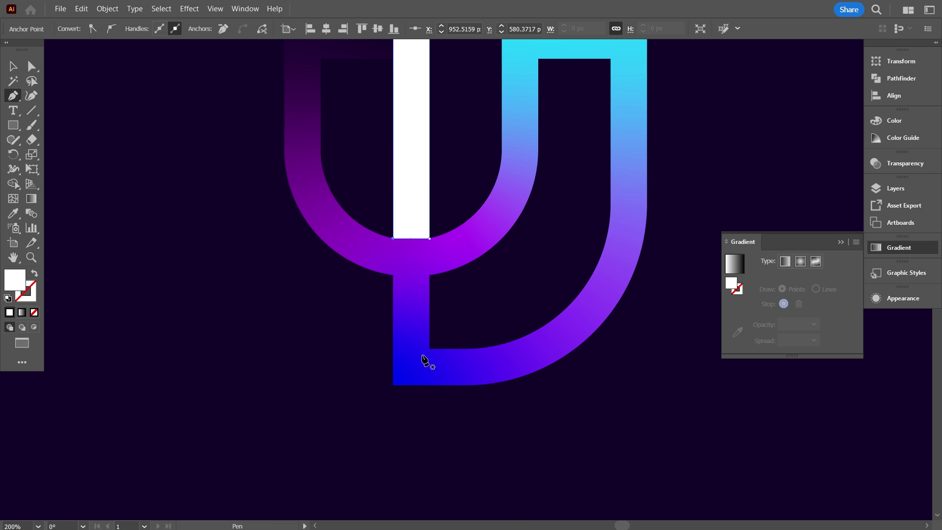
{"action": "scroll", "coordinate": [422, 361], "scroll_direction": "up", "scroll_amount": 2}
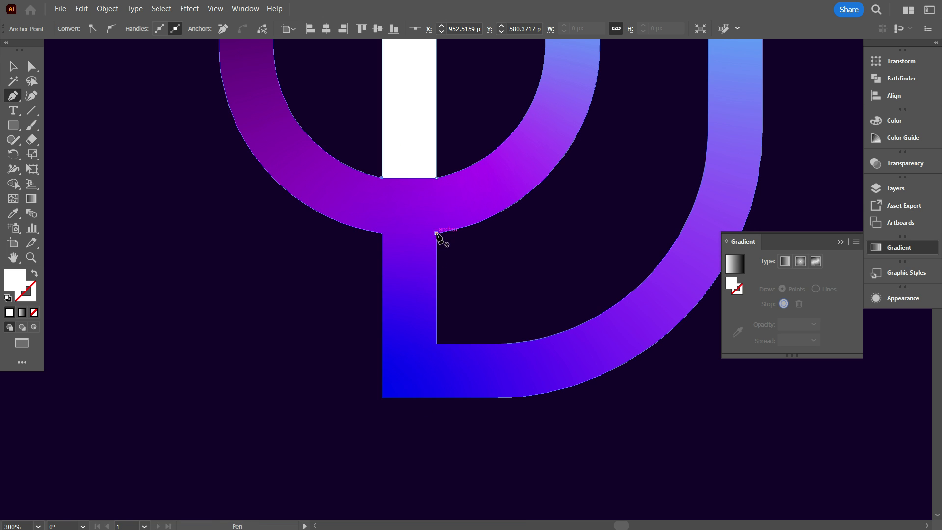
{"action": "mouse_move", "coordinate": [436, 233]}
{"action": "left_mouse_down"}
{"action": "mouse_move", "coordinate": [406, 246]}
{"action": "mouse_move", "coordinate": [414, 275]}
{"action": "mouse_move", "coordinate": [434, 261]}
{"action": "mouse_move", "coordinate": [437, 242]}
{"action": "left_mouse_up"}
{"action": "scroll", "coordinate": [432, 263], "scroll_direction": "up", "scroll_amount": 2}
{"action": "scroll", "coordinate": [438, 252], "scroll_direction": "up", "scroll_amount": 3}
{"action": "scroll", "coordinate": [438, 238], "scroll_direction": "down", "scroll_amount": 1}
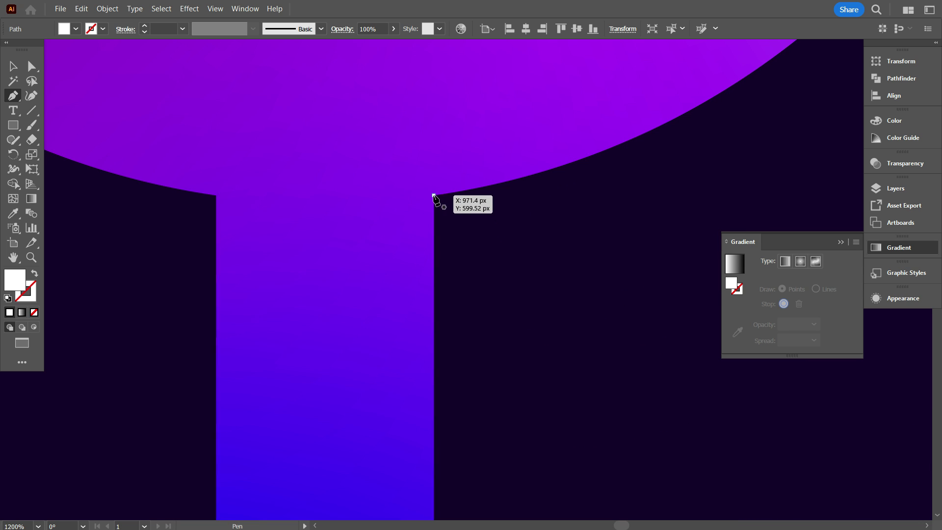
{"action": "left_click_drag", "start_coordinate": [433, 195], "coordinate": [217, 195]}
{"action": "left_click_drag", "start_coordinate": [216, 196], "coordinate": [270, 400]}
{"action": "scroll", "coordinate": [294, 273], "scroll_direction": "down", "scroll_amount": 2}
{"action": "scroll", "coordinate": [294, 274], "scroll_direction": "down", "scroll_amount": 3}
{"action": "scroll", "coordinate": [294, 274], "scroll_direction": "down", "scroll_amount": 1}
{"action": "left_click", "coordinate": [271, 402]}
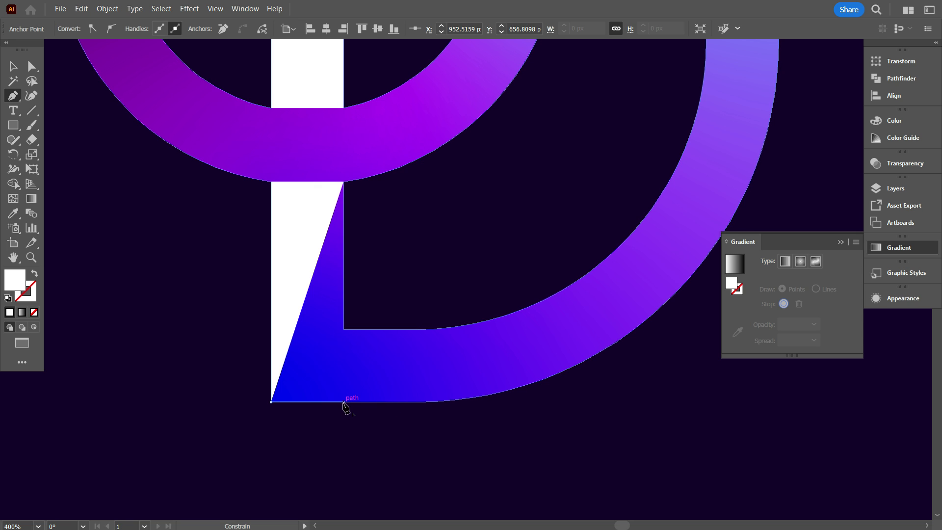
- Add anchors at the stem's bottom-right and top-right corners, then deselect
{"action": "left_click", "coordinate": [343, 402]}
{"action": "left_click", "coordinate": [344, 183]}
{"action": "key", "text": "ctrl+1"}
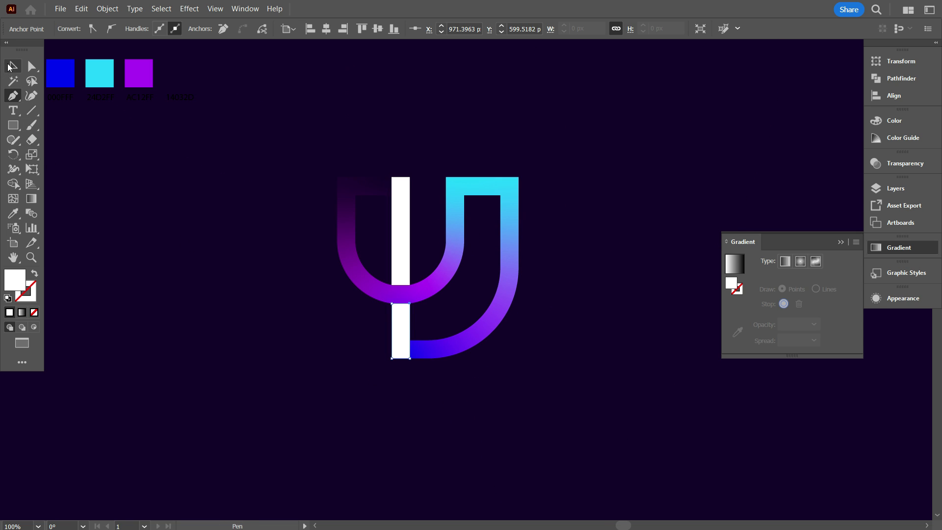
{"action": "left_click", "coordinate": [10, 67]}
{"action": "left_click", "coordinate": [95, 157]}
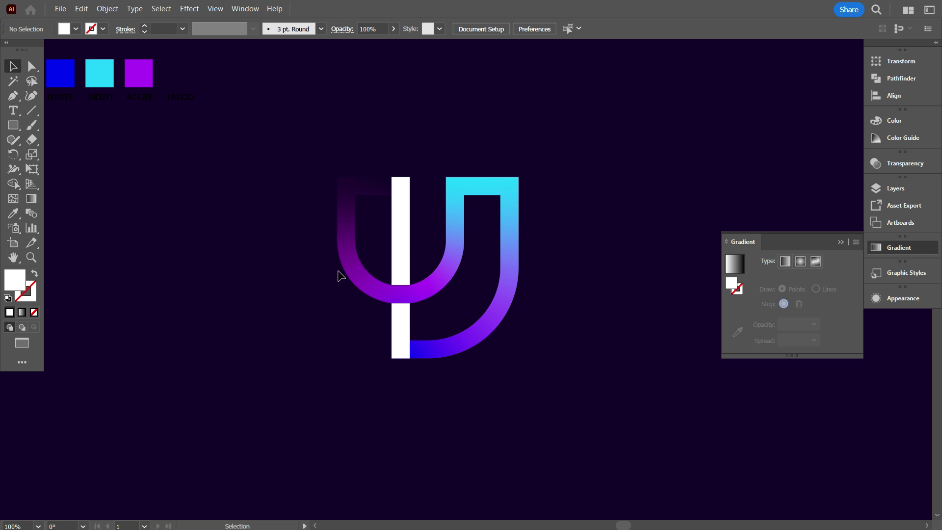
- Move a freeform gradient point onto the left arm's top and colour it swatch blue
{"action": "left_click", "coordinate": [354, 248]}
{"action": "key", "text": "ctrl+minus"}
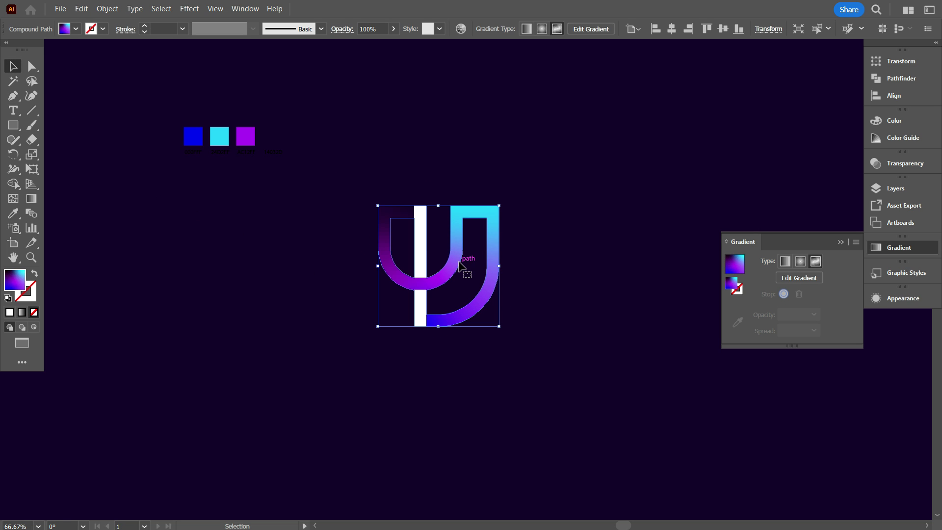
{"action": "left_click", "coordinate": [799, 279]}
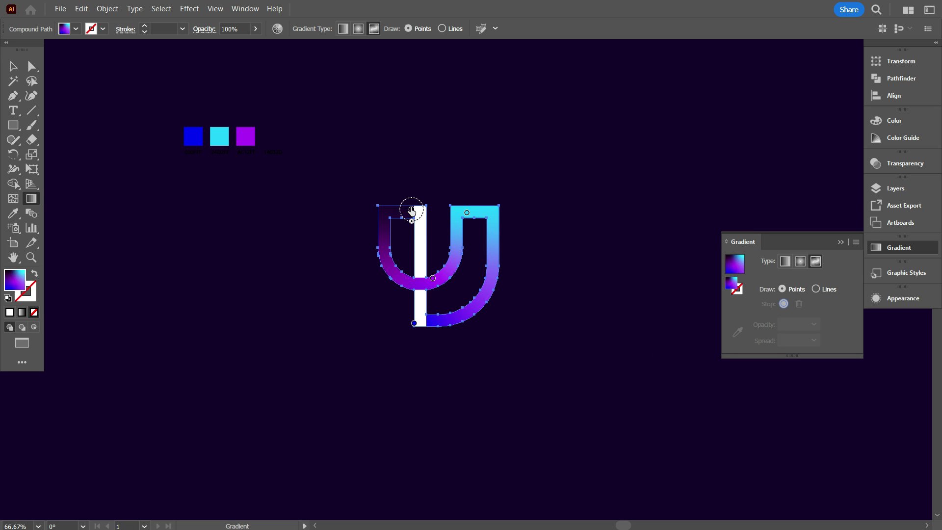
{"action": "left_click_drag", "start_coordinate": [411, 211], "coordinate": [388, 216]}
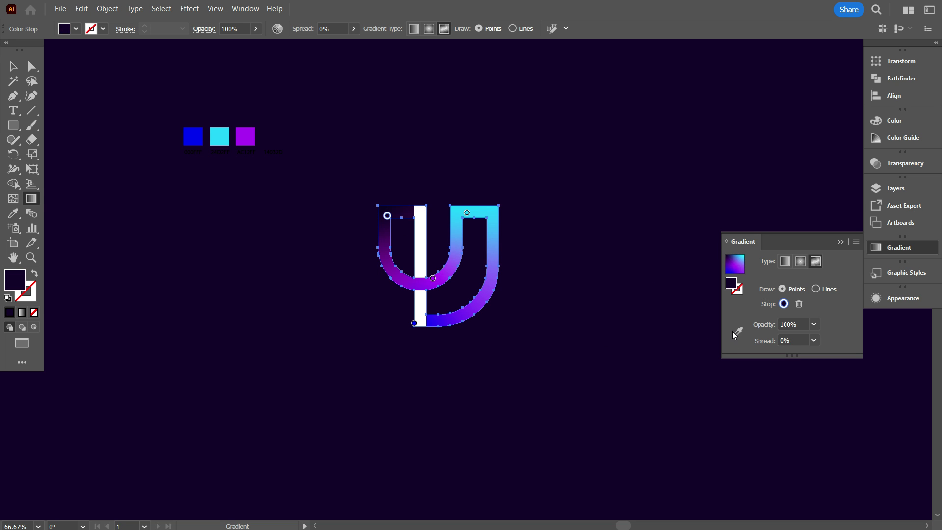
{"action": "left_click", "coordinate": [737, 332]}
{"action": "left_click", "coordinate": [195, 136]}
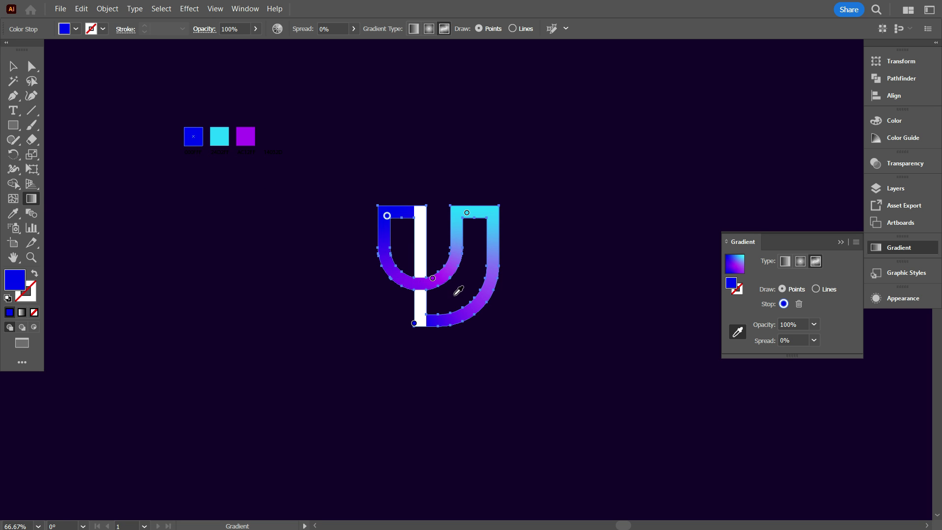
- Delete the purple gradient point, recolour a point blue, and move cyan down the central curve
{"action": "left_click", "coordinate": [433, 280]}
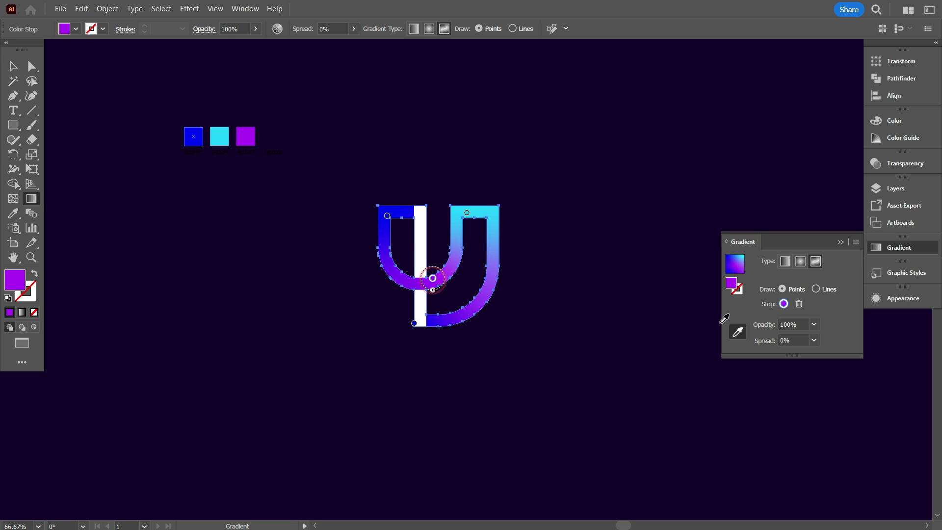
{"action": "left_click", "coordinate": [798, 304]}
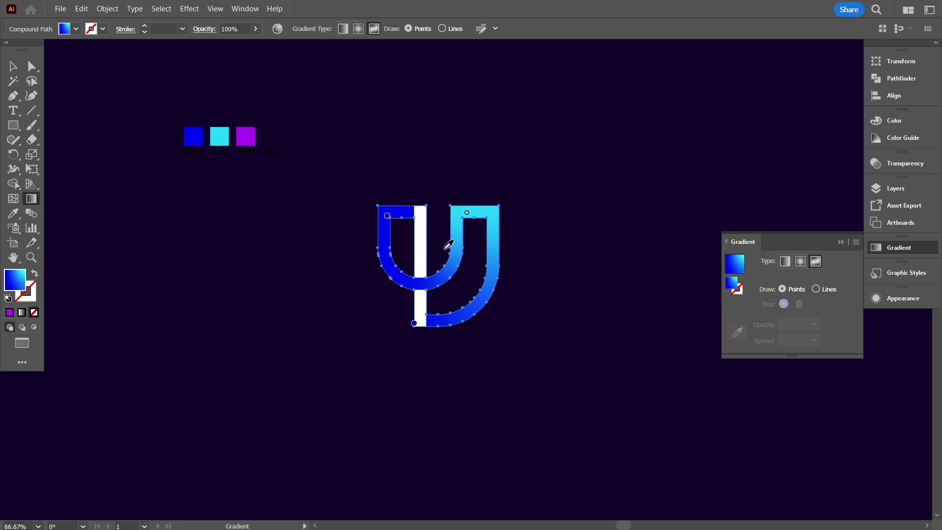
{"action": "left_click_drag", "start_coordinate": [464, 221], "coordinate": [428, 294]}
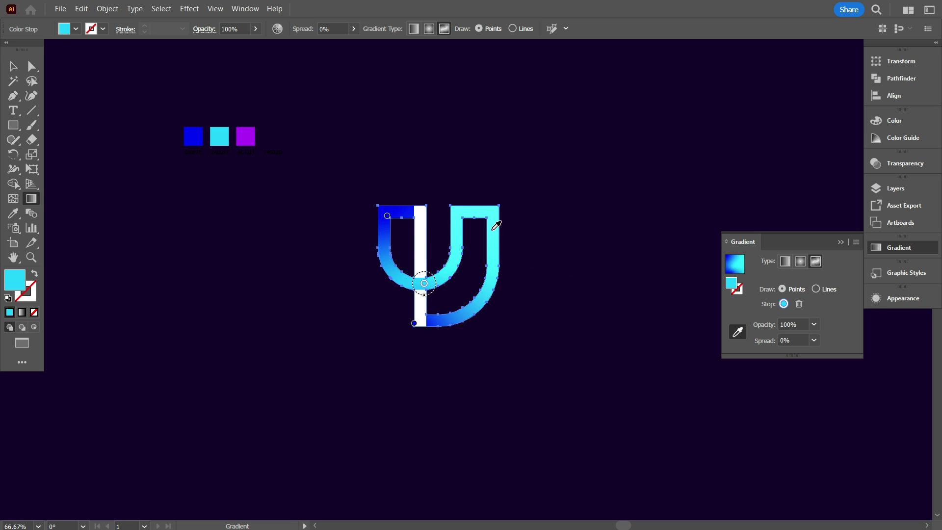
{"action": "key", "text": "v"}
{"action": "key", "text": "g"}
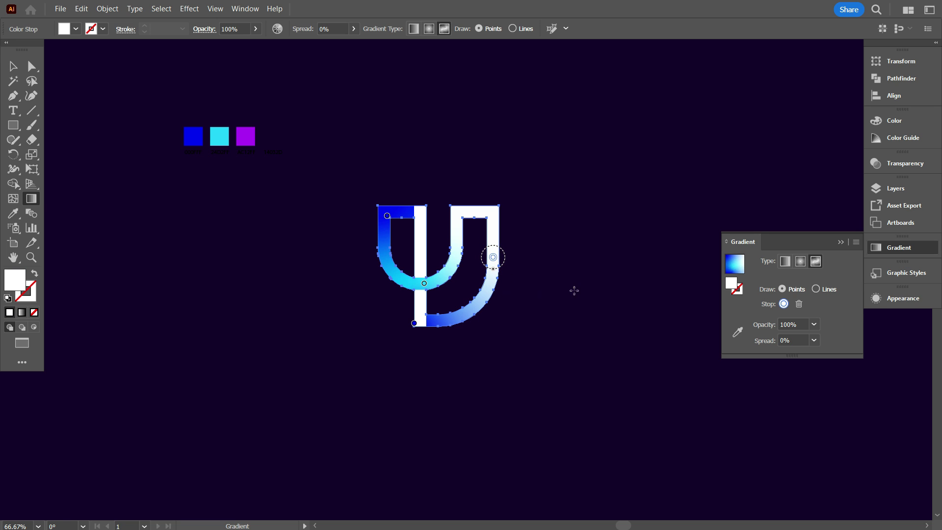
{"action": "left_click", "coordinate": [737, 335]}
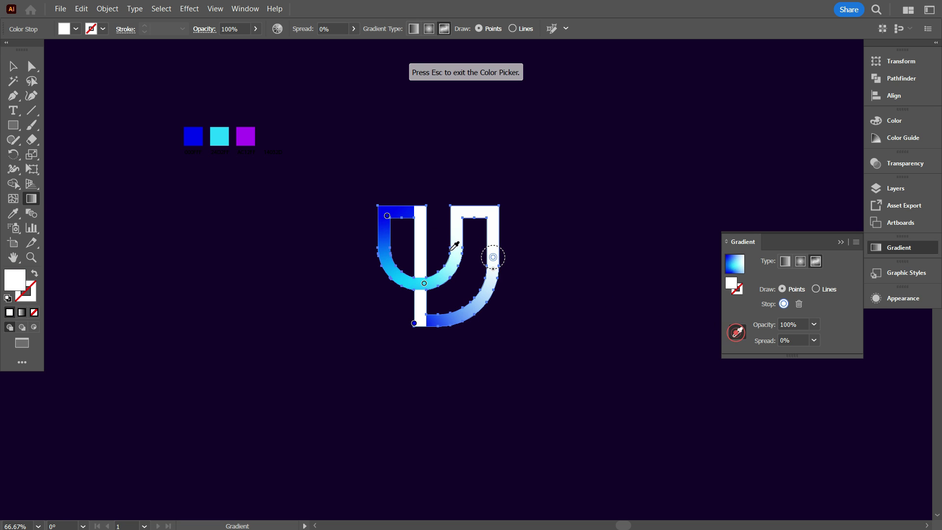
{"action": "left_click", "coordinate": [195, 134]}
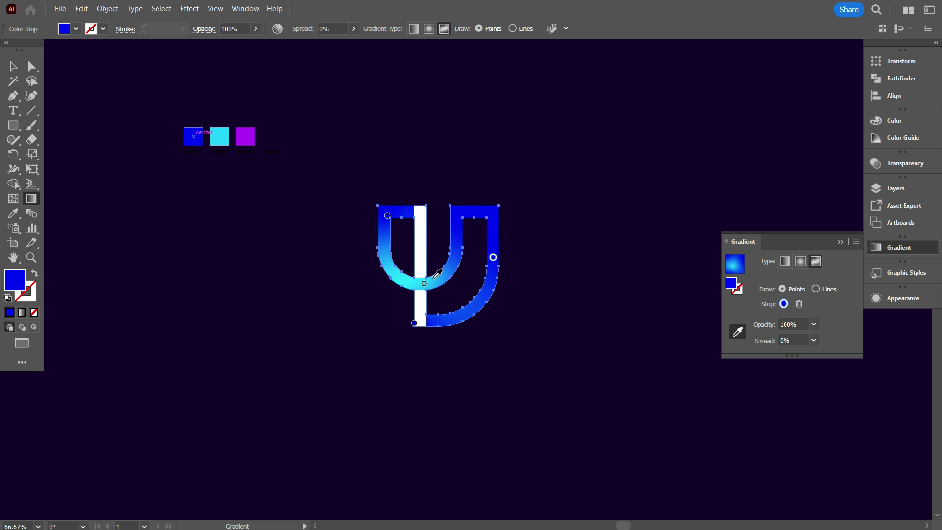
{"action": "left_click_drag", "start_coordinate": [425, 287], "coordinate": [455, 306]}
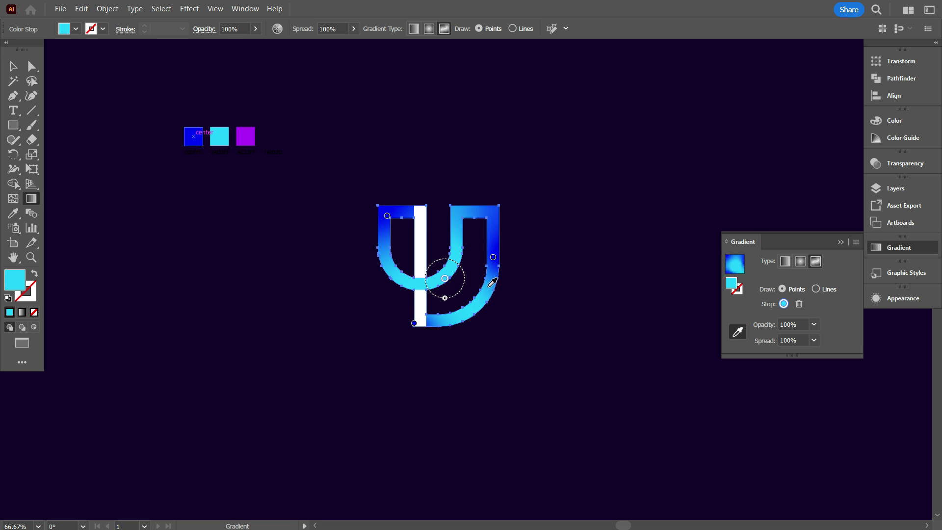
- Lower the right arm's blue point and add another swatch-blue point on the right curve
{"action": "left_click_drag", "start_coordinate": [493, 257], "coordinate": [465, 318]}
{"action": "left_click", "coordinate": [493, 265]}
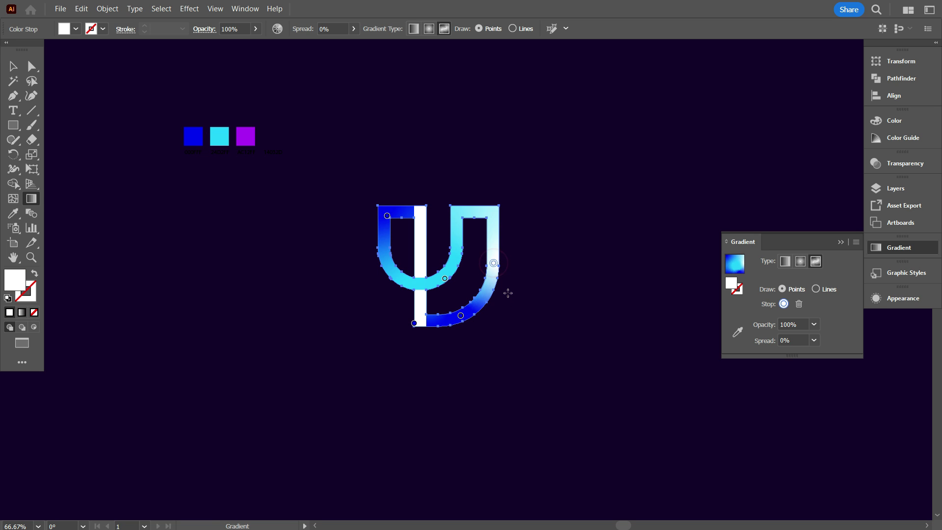
{"action": "left_click", "coordinate": [738, 332]}
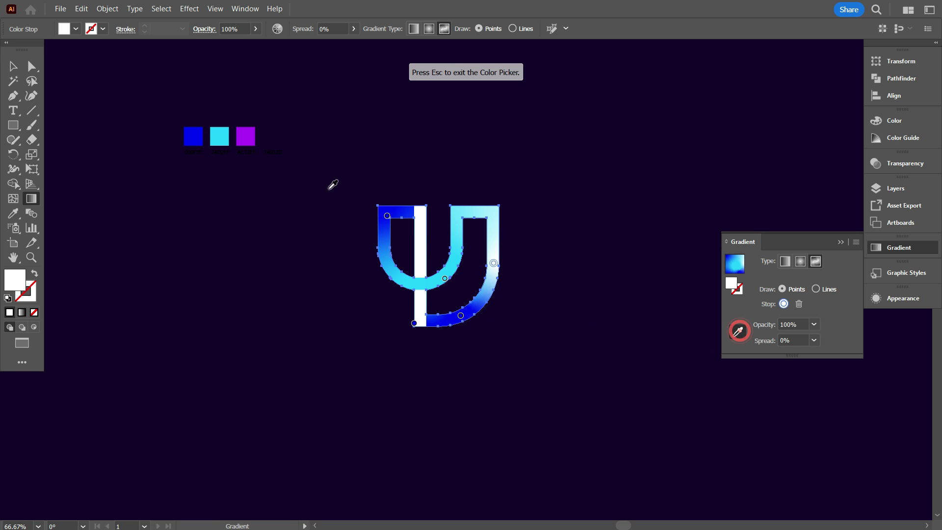
{"action": "left_click", "coordinate": [193, 135]}
{"action": "key", "text": "Escape"}
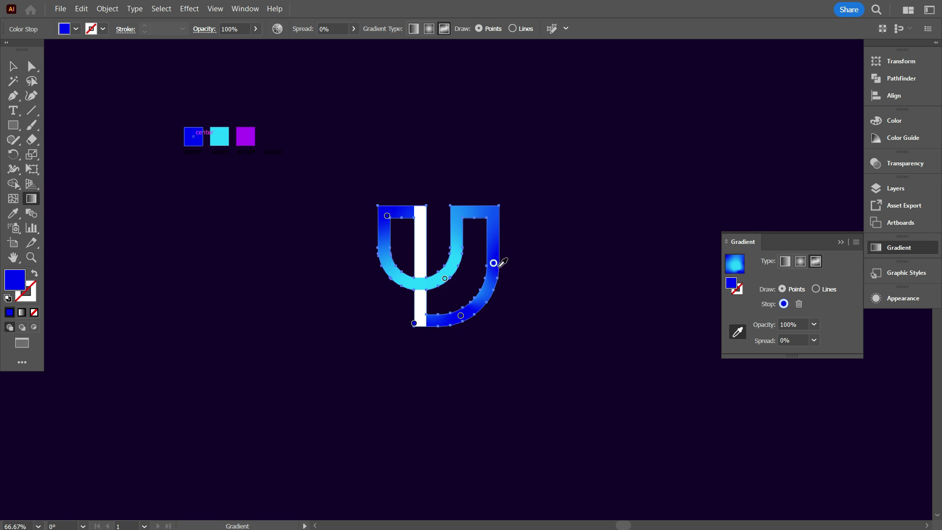
{"action": "left_click_drag", "start_coordinate": [494, 277], "coordinate": [495, 287]}
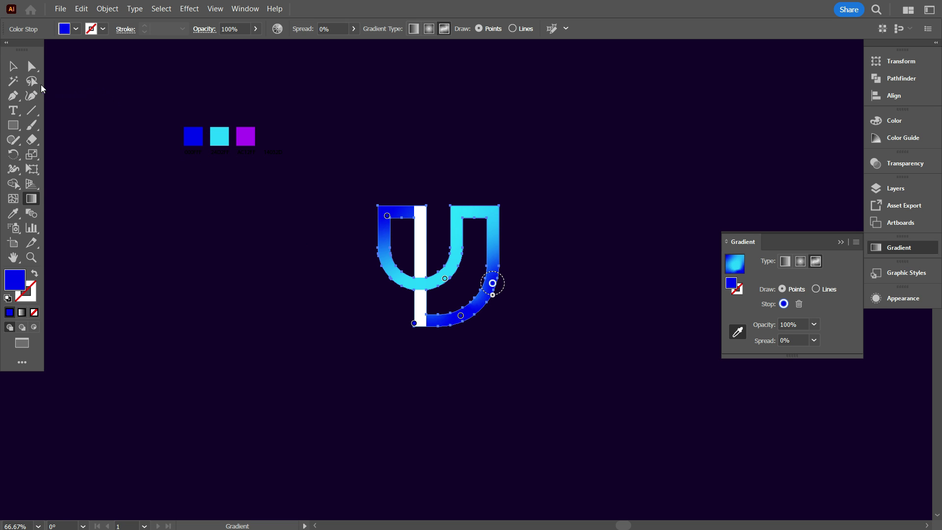
- Select the white stem bar and give it a linear gradient fill
{"action": "left_click", "coordinate": [14, 66]}
{"action": "left_click", "coordinate": [145, 228]}
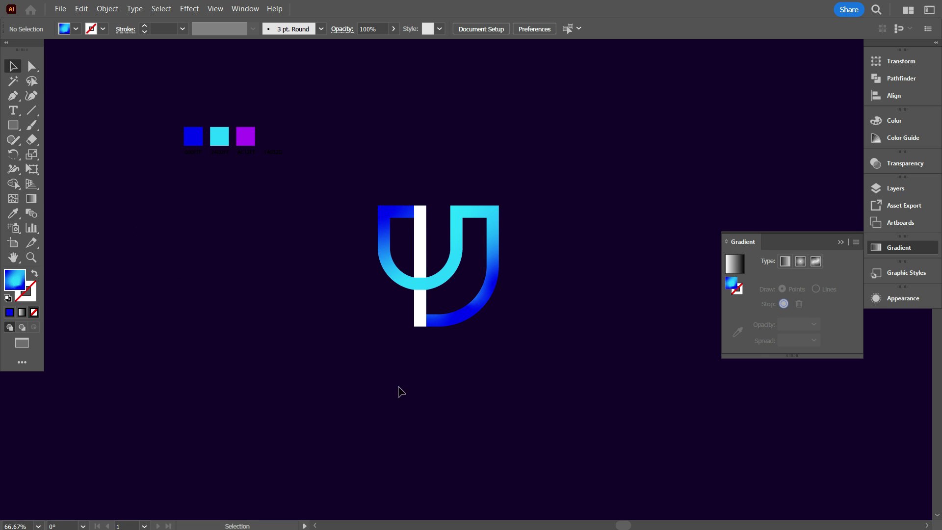
{"action": "scroll", "coordinate": [436, 344], "scroll_direction": "up", "scroll_amount": 1}
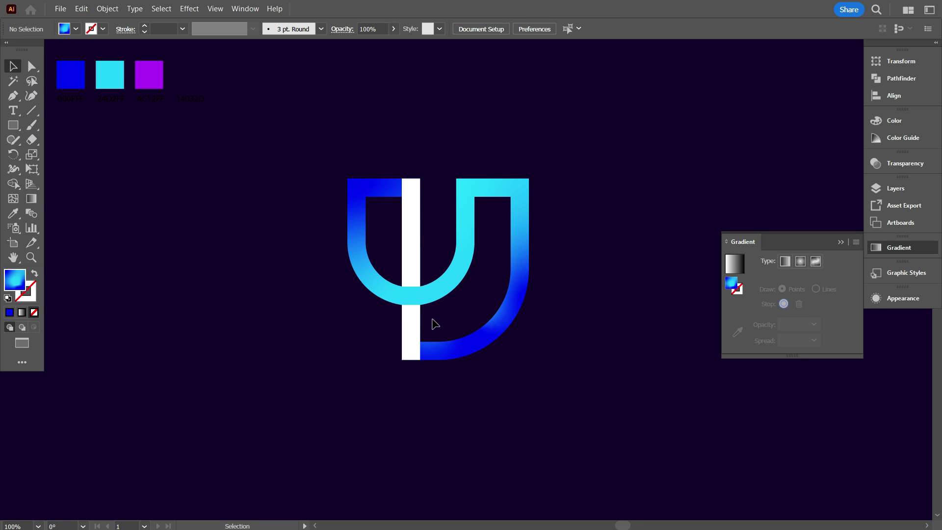
{"action": "left_click", "coordinate": [410, 229]}
{"action": "scroll", "coordinate": [412, 230], "scroll_direction": "down", "scroll_amount": 1}
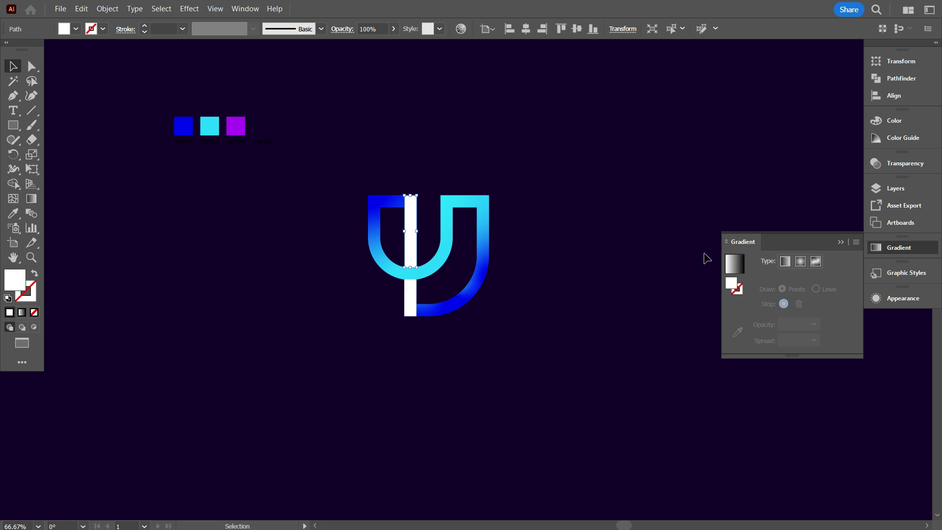
{"action": "left_click", "coordinate": [741, 270]}
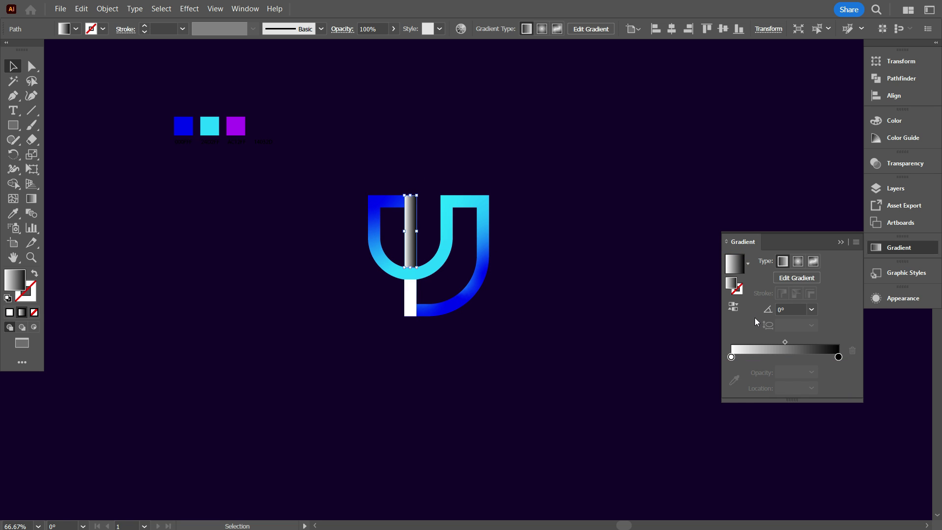
- Colour the gradient's left stop blue and right stop purple from the swatches
{"action": "left_click", "coordinate": [731, 357]}
{"action": "left_click", "coordinate": [734, 380]}
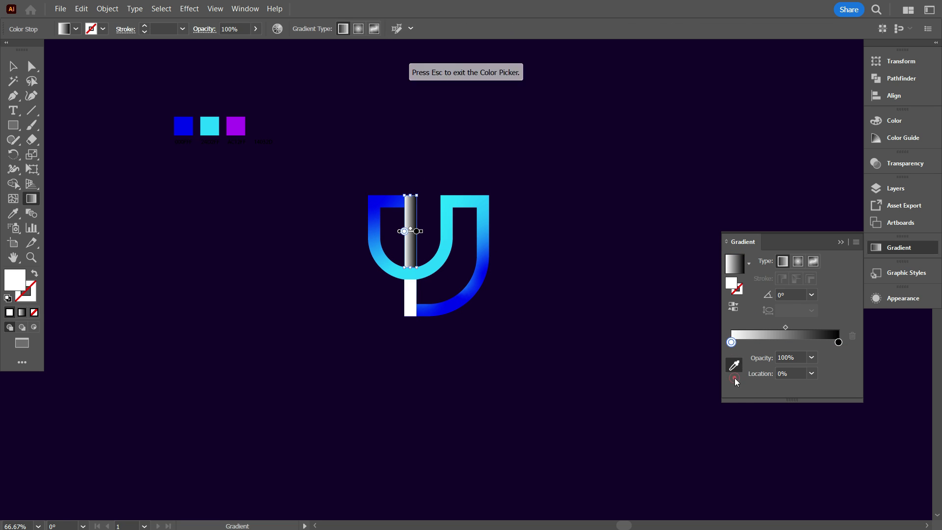
{"action": "left_click", "coordinate": [184, 126]}
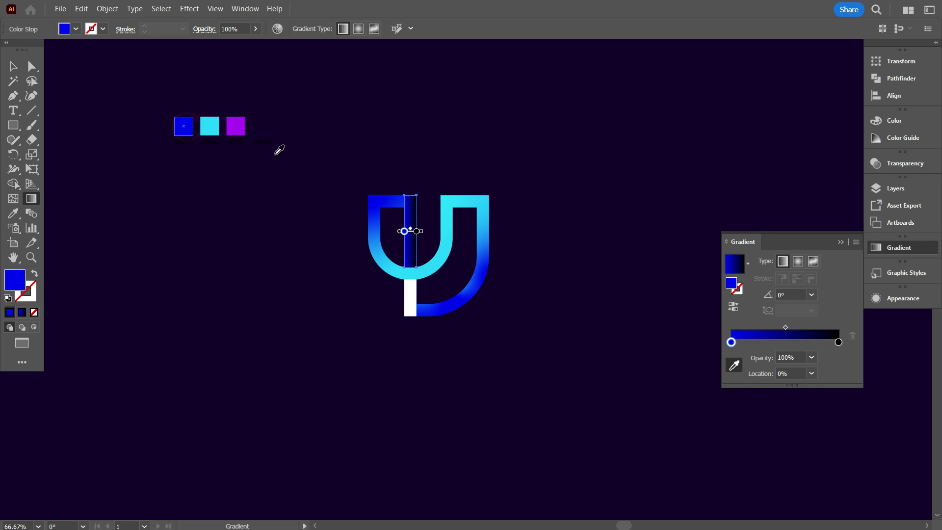
{"action": "left_click", "coordinate": [838, 342]}
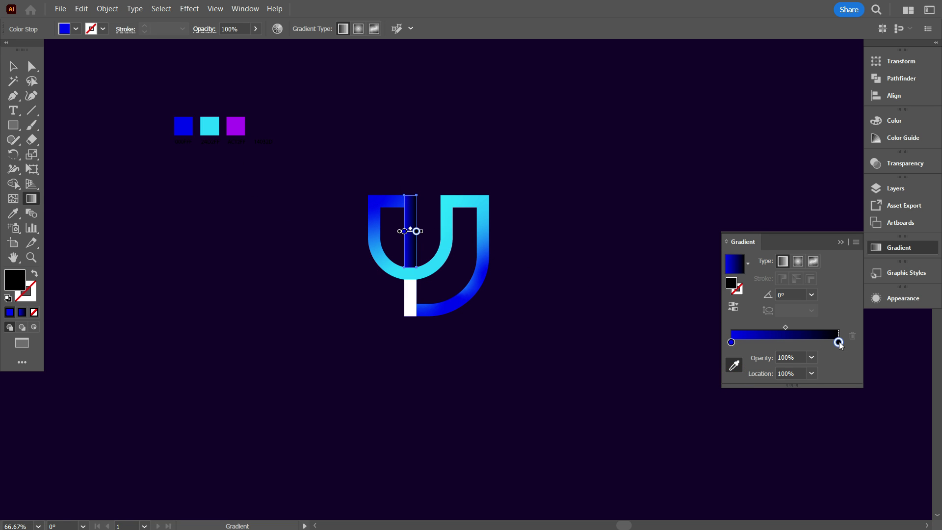
{"action": "left_click", "coordinate": [240, 129]}
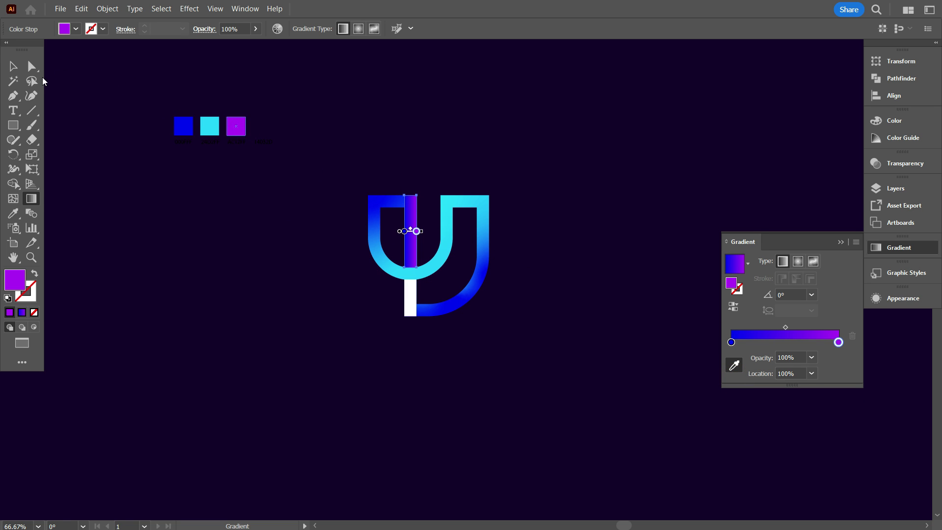
{"action": "left_click", "coordinate": [12, 66]}
- Copy the purple bar's gradient onto the white bottom rectangle with the Eyedropper
{"action": "left_click", "coordinate": [214, 248]}
{"action": "scroll", "coordinate": [215, 249], "scroll_direction": "up", "scroll_amount": 1}
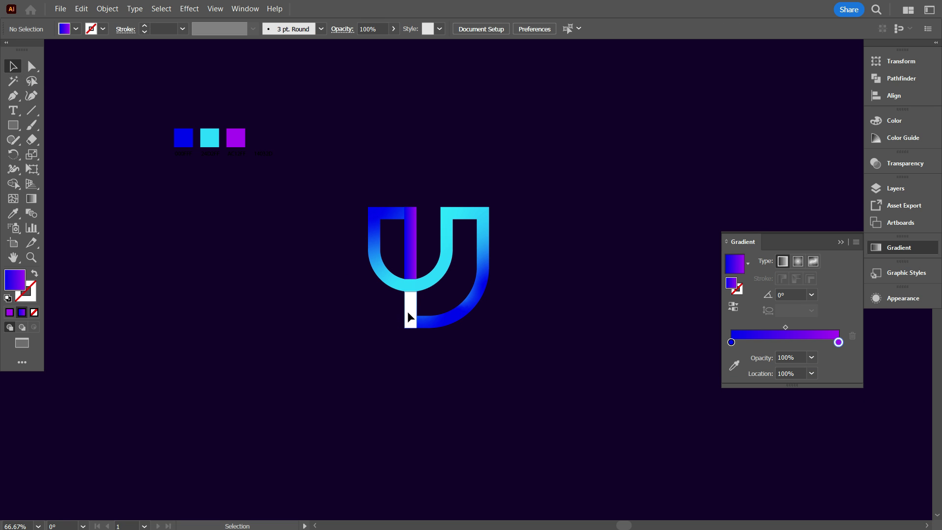
{"action": "left_click", "coordinate": [407, 311]}
{"action": "left_click", "coordinate": [13, 213]}
{"action": "left_click", "coordinate": [411, 255]}
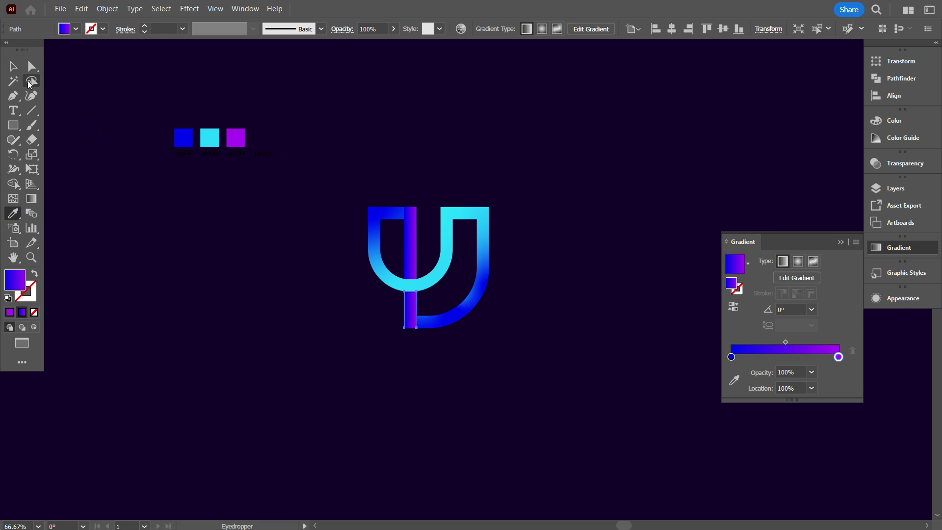
{"action": "left_click", "coordinate": [13, 67]}
- Drag a short upward gradient across the stem with the Gradient tool
{"action": "key", "text": "ctrl+plus"}
{"action": "key", "text": "ctrl+plus"}
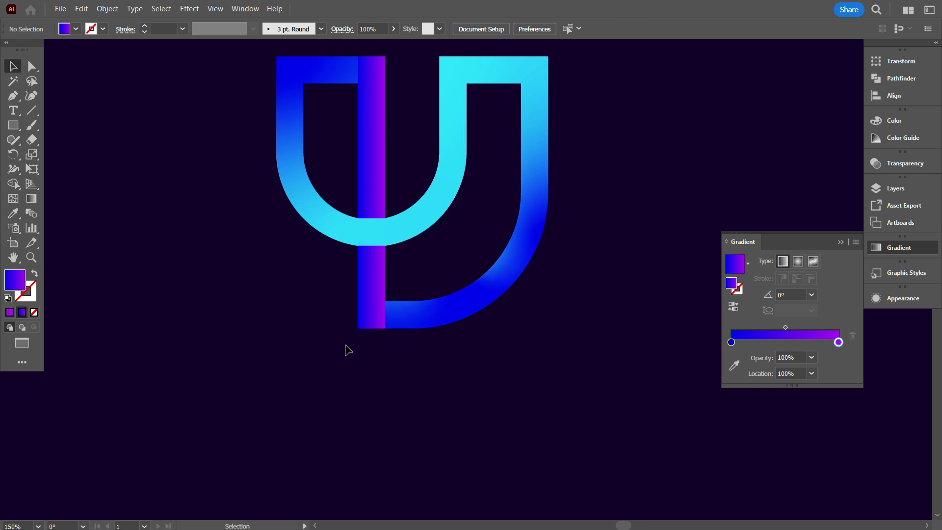
{"action": "scroll", "coordinate": [68, 237], "scroll_direction": "up", "scroll_amount": 1}
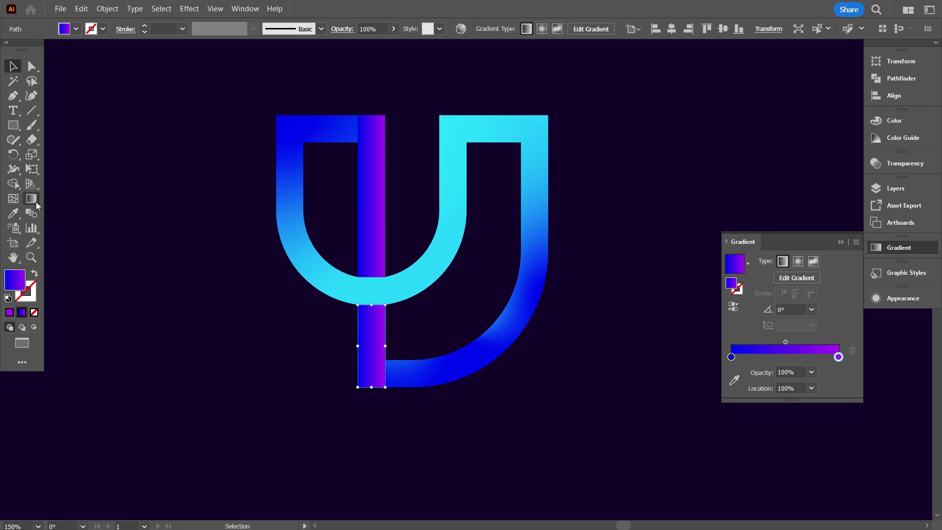
{"action": "left_click", "coordinate": [31, 198]}
{"action": "left_click_drag", "start_coordinate": [365, 404], "coordinate": [372, 308]}
{"action": "left_click_drag", "start_coordinate": [361, 384], "coordinate": [362, 328]}
{"action": "left_click", "coordinate": [13, 65]}
{"action": "left_click", "coordinate": [78, 158]}
- Straighten the lower stem's gradient so it runs vertically upward
{"action": "scroll", "coordinate": [349, 388], "scroll_direction": "up", "scroll_amount": 1}
{"action": "left_click", "coordinate": [378, 349]}
{"action": "key", "text": "g"}
{"action": "left_click_drag", "start_coordinate": [363, 341], "coordinate": [363, 275]}
{"action": "left_click", "coordinate": [13, 66]}
{"action": "left_click", "coordinate": [147, 225]}
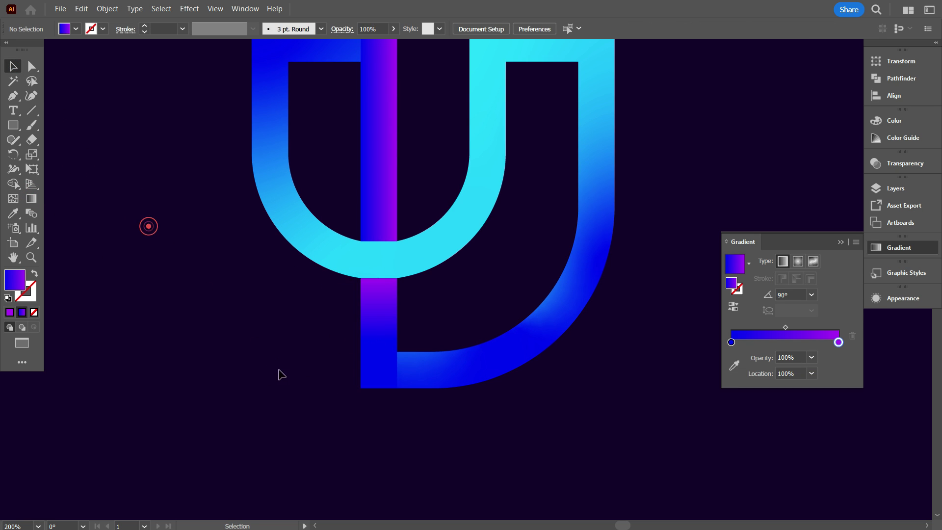
{"action": "scroll", "coordinate": [312, 389], "scroll_direction": "down", "scroll_amount": 1}
{"action": "scroll", "coordinate": [373, 399], "scroll_direction": "up", "scroll_amount": 2}
{"action": "scroll", "coordinate": [374, 400], "scroll_direction": "down", "scroll_amount": 1}
- Redraw the lower stem's gradient from its top downward, purple to blue
{"action": "left_click", "coordinate": [366, 315]}
{"action": "key", "text": "g"}
{"action": "scroll", "coordinate": [343, 245], "scroll_direction": "down", "scroll_amount": 3}
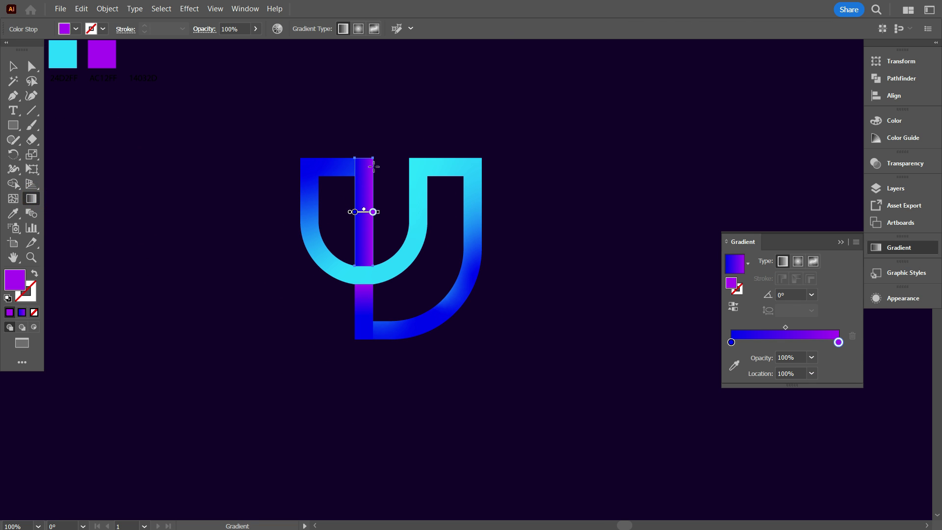
{"action": "left_click_drag", "start_coordinate": [366, 157], "coordinate": [362, 268]}
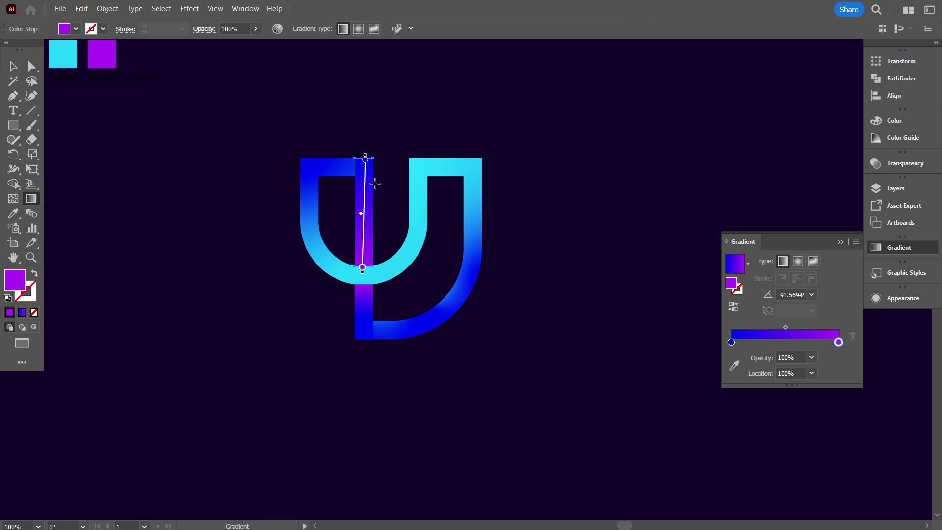
{"action": "left_click_drag", "start_coordinate": [364, 183], "coordinate": [362, 273]}
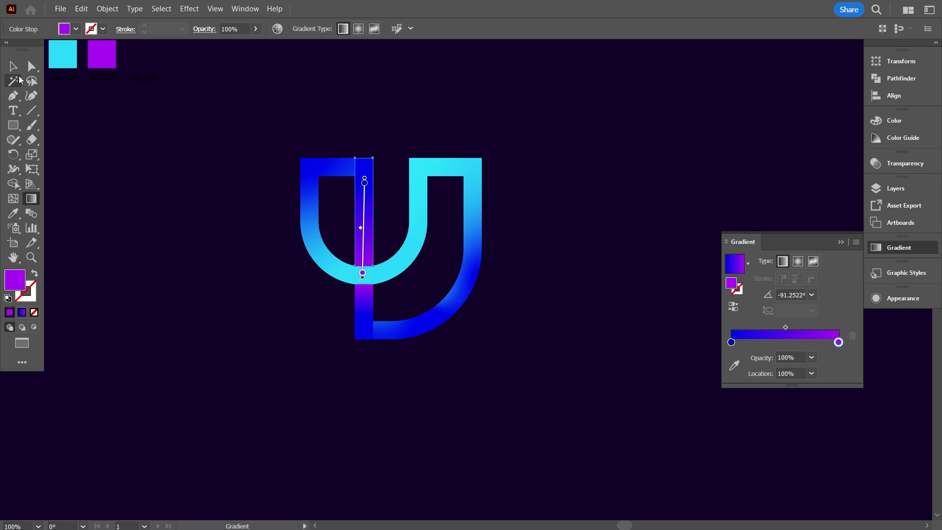
{"action": "key", "text": "v"}
{"action": "left_click", "coordinate": [191, 179]}
{"action": "key", "text": "ctrl+minus"}
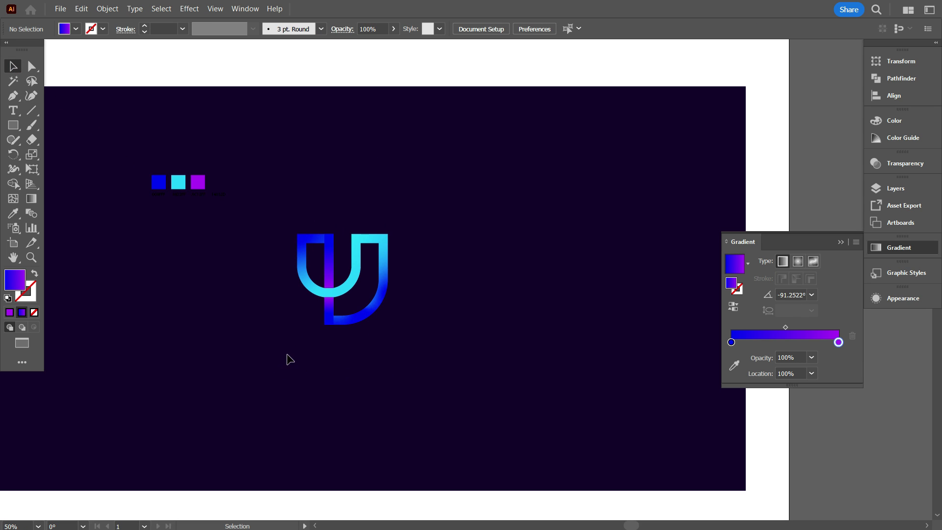
- Pick the logo's three top corners and the lower stem's bottom corner for rounding
{"action": "scroll", "coordinate": [280, 356], "scroll_direction": "up", "scroll_amount": 1}
{"action": "scroll", "coordinate": [238, 343], "scroll_direction": "up", "scroll_amount": 1}
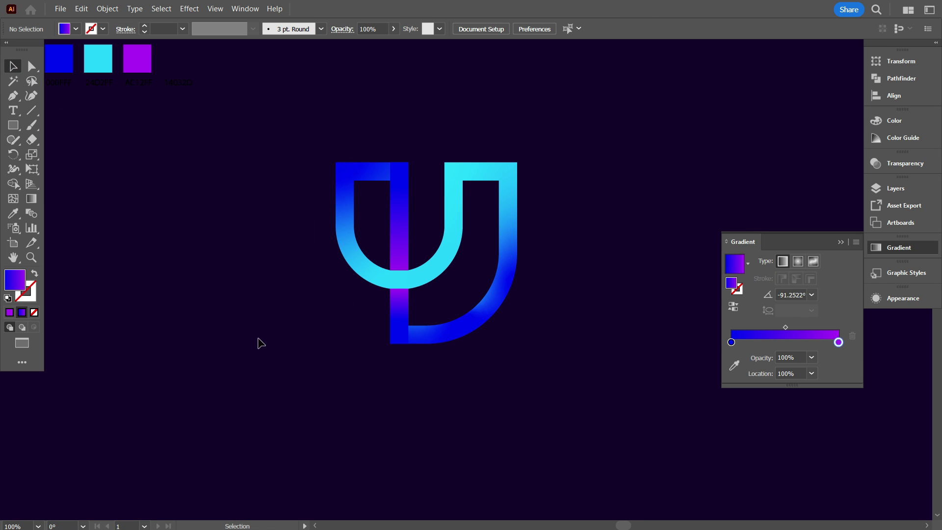
{"action": "left_click", "coordinate": [281, 348]}
{"action": "left_click_drag", "start_coordinate": [295, 131], "coordinate": [586, 383]}
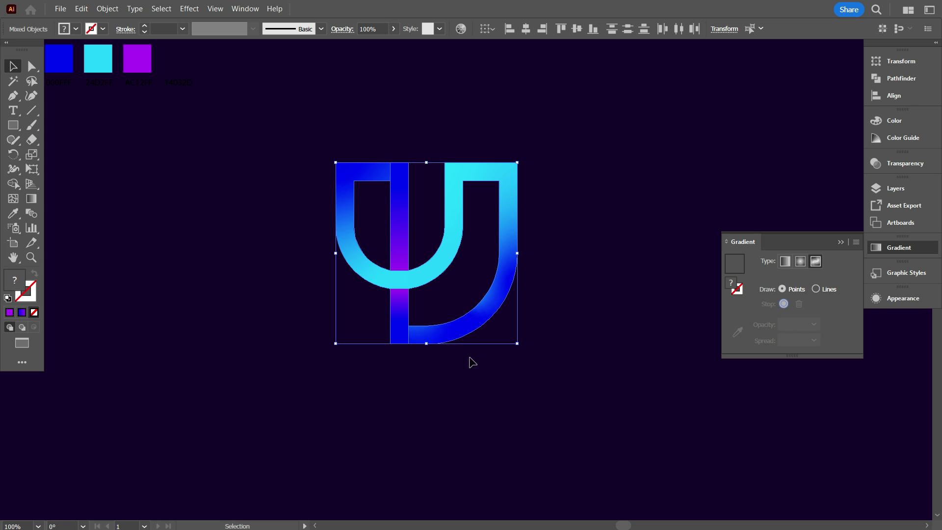
{"action": "left_click", "coordinate": [33, 67]}
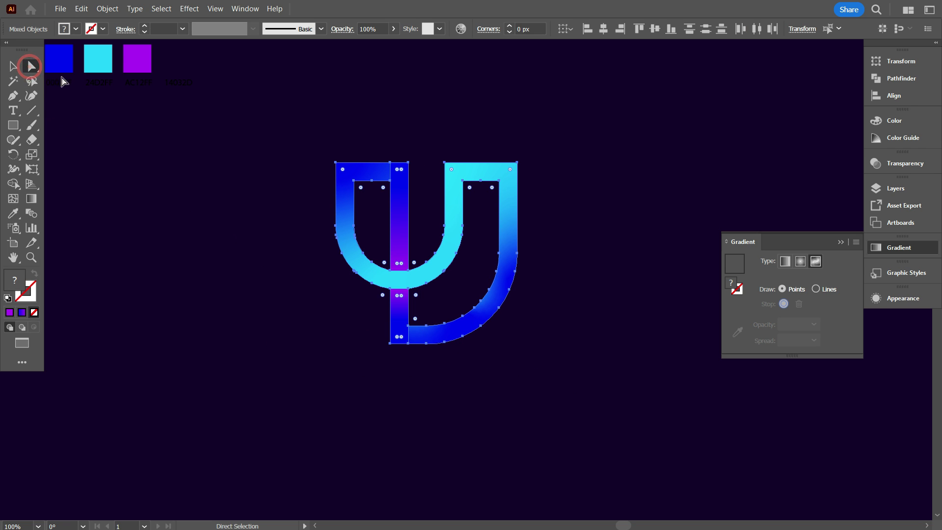
{"action": "left_click", "coordinate": [344, 170]}
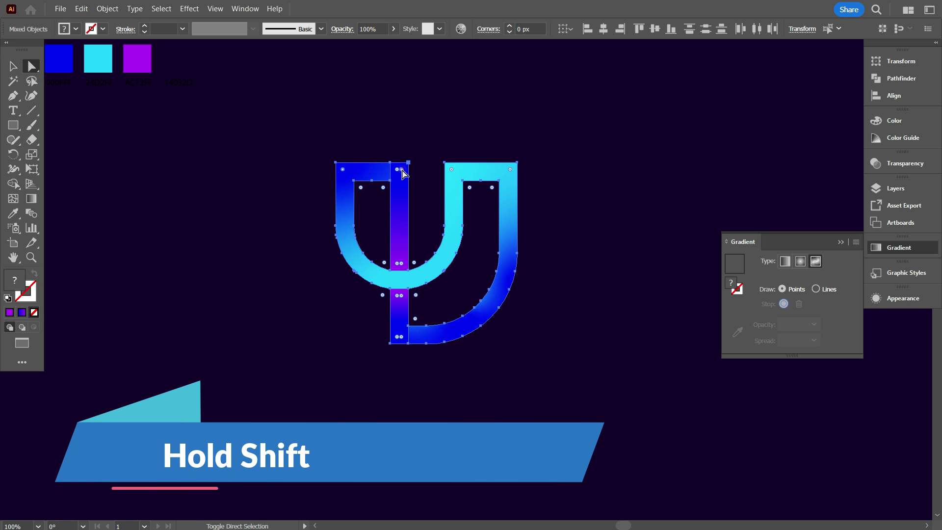
{"action": "left_click", "coordinate": [400, 169], "text": "shift"}
{"action": "left_click", "coordinate": [452, 170], "text": "shift"}
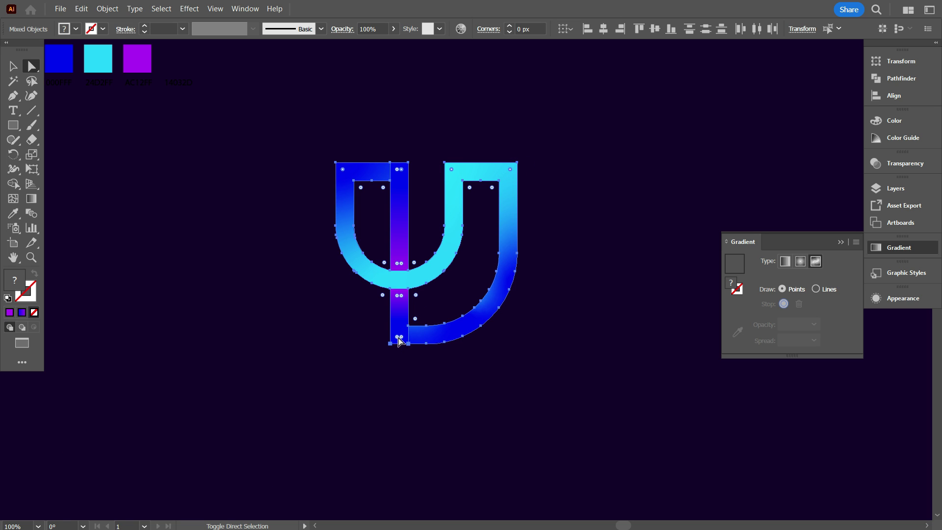
{"action": "left_click", "coordinate": [399, 337], "text": "shift"}
- Try corner radius values of 9 and 13 px, settling back on 9 px
{"action": "left_click", "coordinate": [532, 29]}
{"action": "type", "text": "9"}
{"action": "key", "text": "Return"}
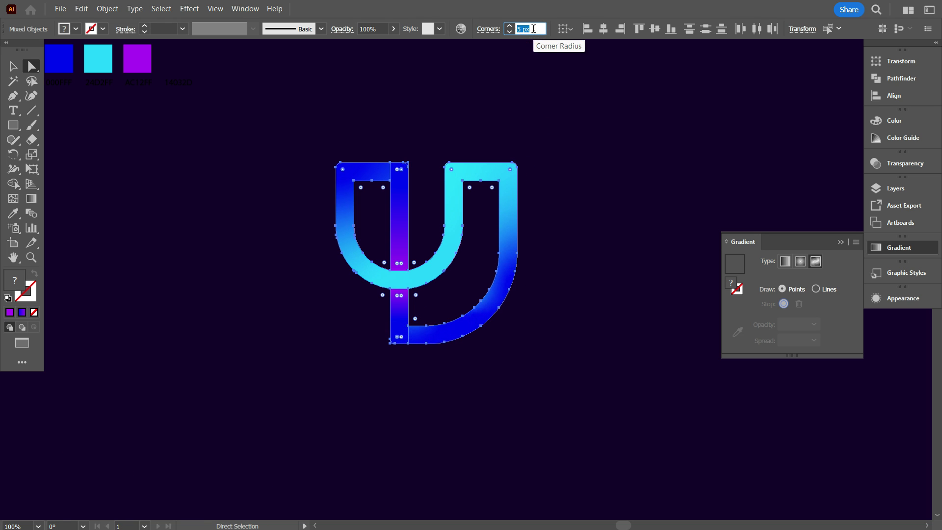
{"action": "type", "text": "13"}
{"action": "key", "text": "Return"}
{"action": "type", "text": "9"}
{"action": "key", "text": "Return"}
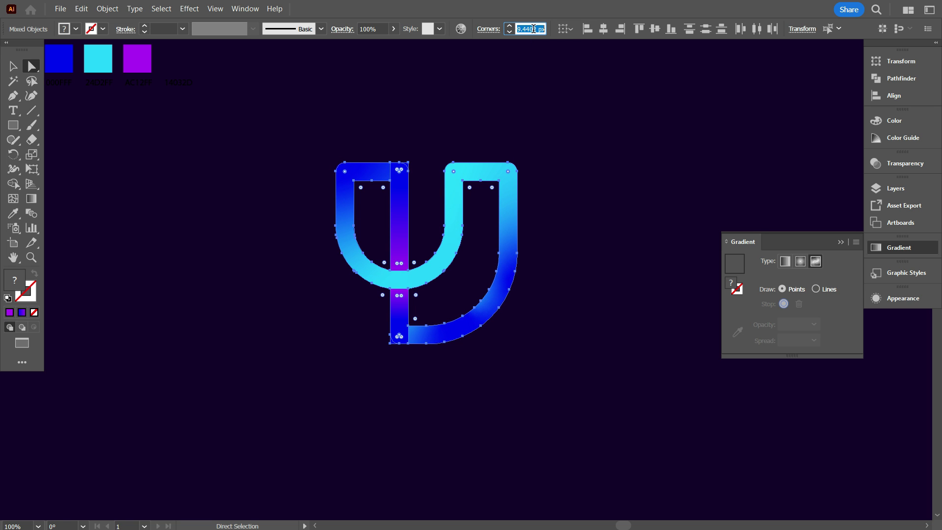
- Set the corner radius to 10 px and deselect the logo
{"action": "type", "text": "10"}
{"action": "left_click", "coordinate": [564, 129]}
{"action": "scroll", "coordinate": [311, 380], "scroll_direction": "down", "scroll_amount": 1}
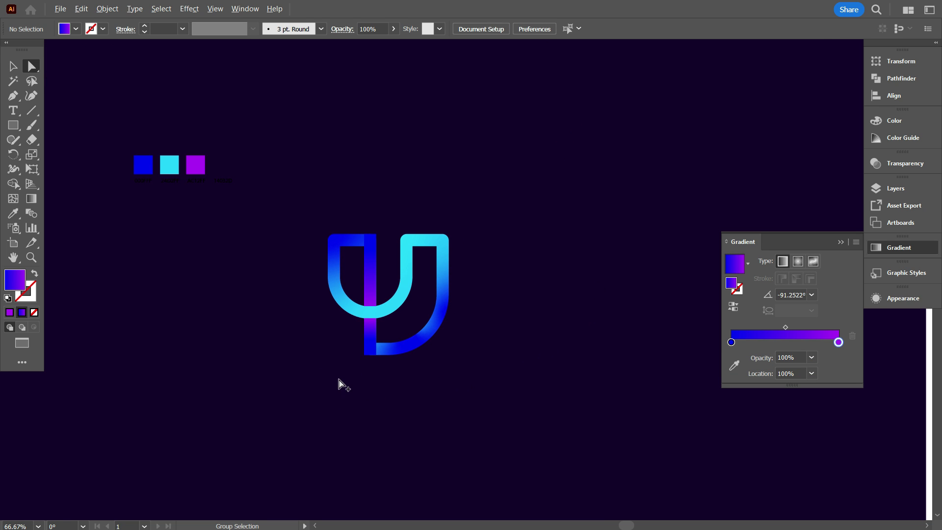
{"action": "scroll", "coordinate": [339, 382], "scroll_direction": "up", "scroll_amount": 1}
{"action": "scroll", "coordinate": [378, 304], "scroll_direction": "down", "scroll_amount": 1}
{"action": "scroll", "coordinate": [381, 231], "scroll_direction": "up", "scroll_amount": 3}
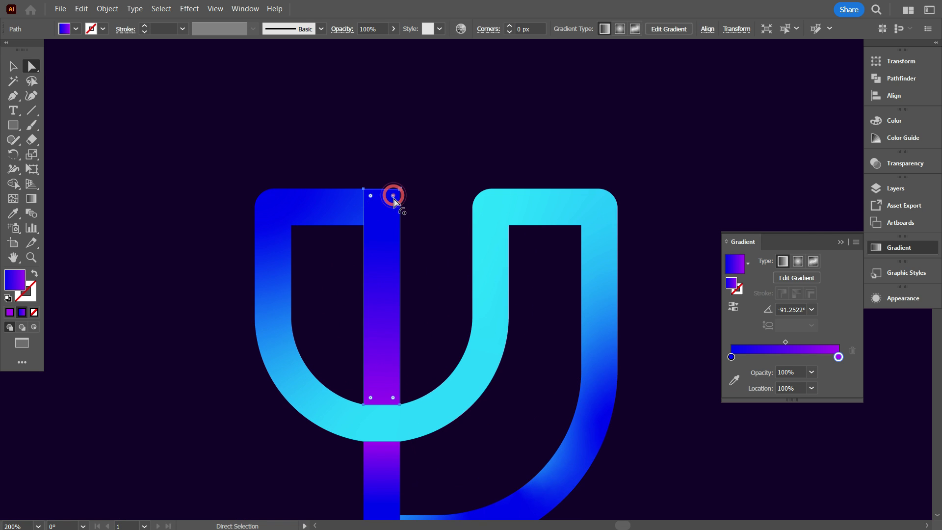
- Move the freeform gradient's blue colour point lower-left along the logo's bottom curve
{"action": "left_click", "coordinate": [535, 128]}
{"action": "scroll", "coordinate": [287, 336], "scroll_direction": "down", "scroll_amount": 3}
{"action": "key", "text": "v"}
{"action": "left_click", "coordinate": [387, 215]}
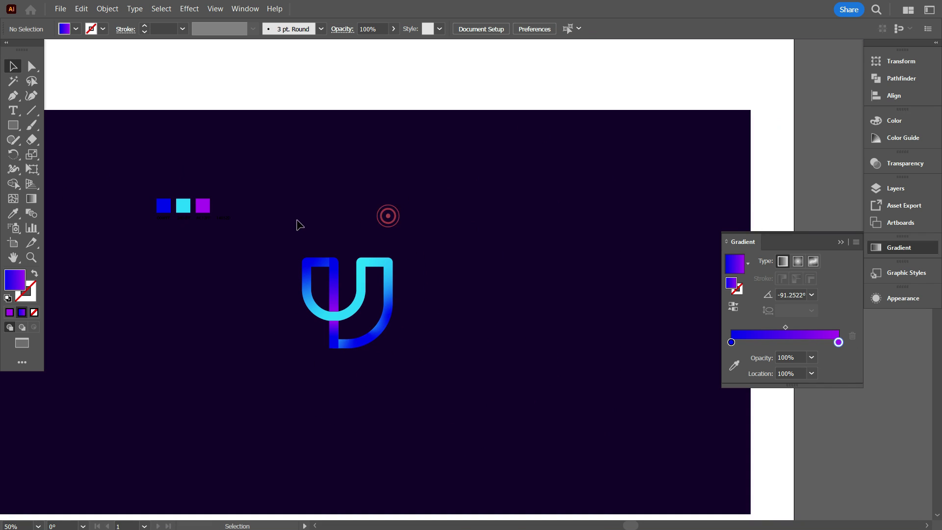
{"action": "scroll", "coordinate": [386, 304], "scroll_direction": "up", "scroll_amount": 2}
{"action": "left_click", "coordinate": [385, 294]}
{"action": "left_click", "coordinate": [384, 347]}
{"action": "scroll", "coordinate": [408, 342], "scroll_direction": "up", "scroll_amount": 3}
{"action": "scroll", "coordinate": [408, 342], "scroll_direction": "down", "scroll_amount": 2}
{"action": "left_click", "coordinate": [392, 295]}
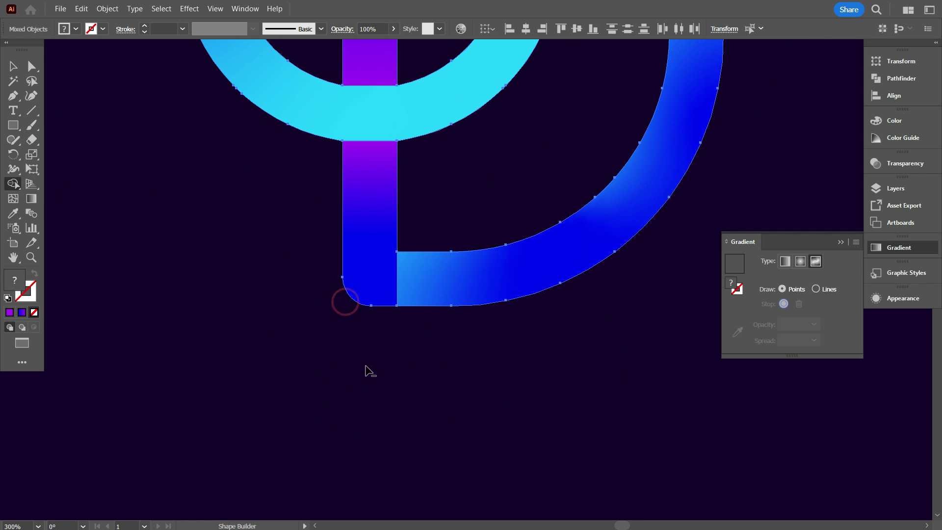
{"action": "scroll", "coordinate": [399, 320], "scroll_direction": "down", "scroll_amount": 2}
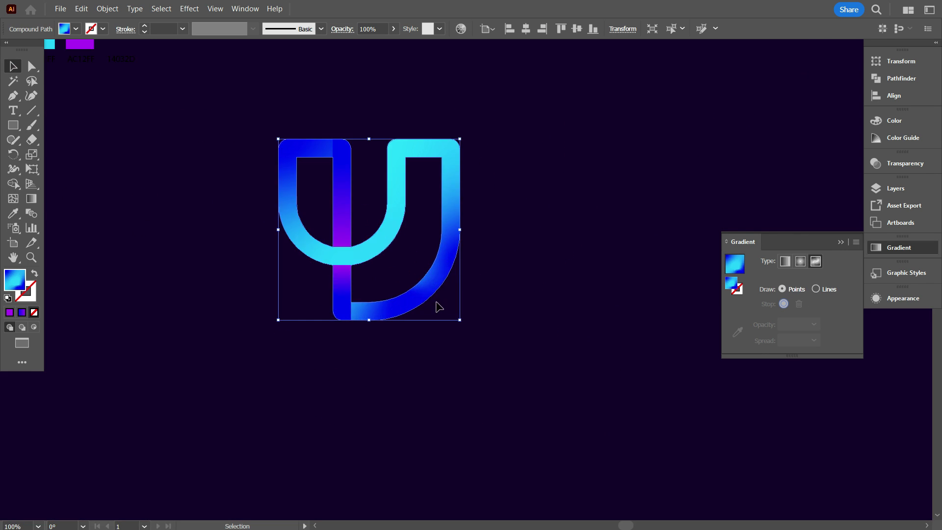
{"action": "key", "text": "g"}
{"action": "key", "text": "ctrl+equal"}
{"action": "left_click", "coordinate": [359, 349]}
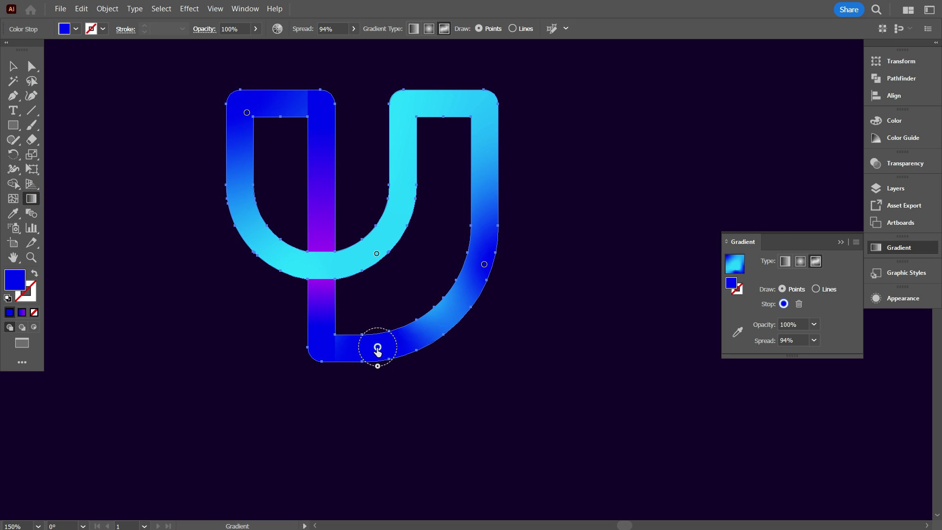
{"action": "left_click_drag", "start_coordinate": [484, 264], "coordinate": [461, 298]}
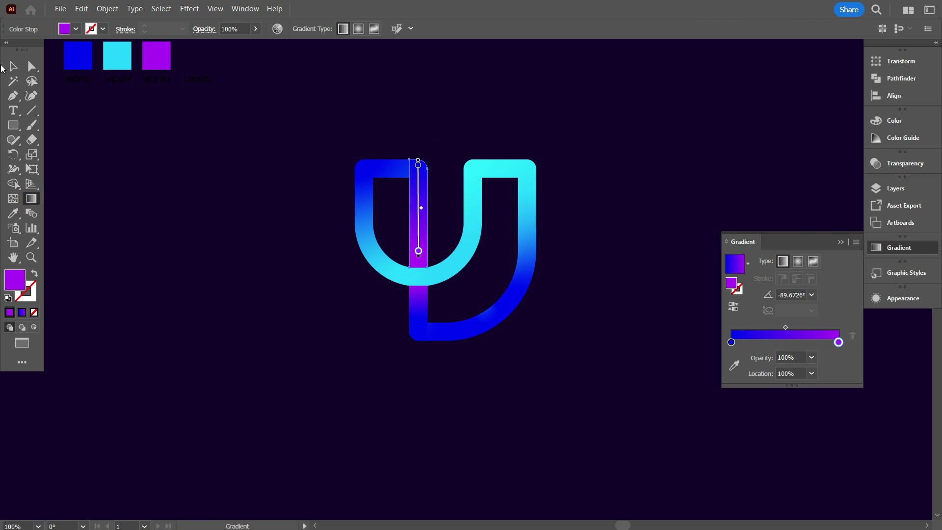
- Give the lower middle bar an upward vertical gradient
{"action": "left_click", "coordinate": [418, 314]}
{"action": "left_click_drag", "start_coordinate": [421, 336], "coordinate": [417, 299]}
{"action": "key", "text": "v"}
{"action": "left_click", "coordinate": [382, 362]}
{"action": "key", "text": "ctrl+minus"}
- Delete the three colour reference swatches and zoom in on the finished logo
{"action": "left_click_drag", "start_coordinate": [308, 170], "coordinate": [544, 307]}
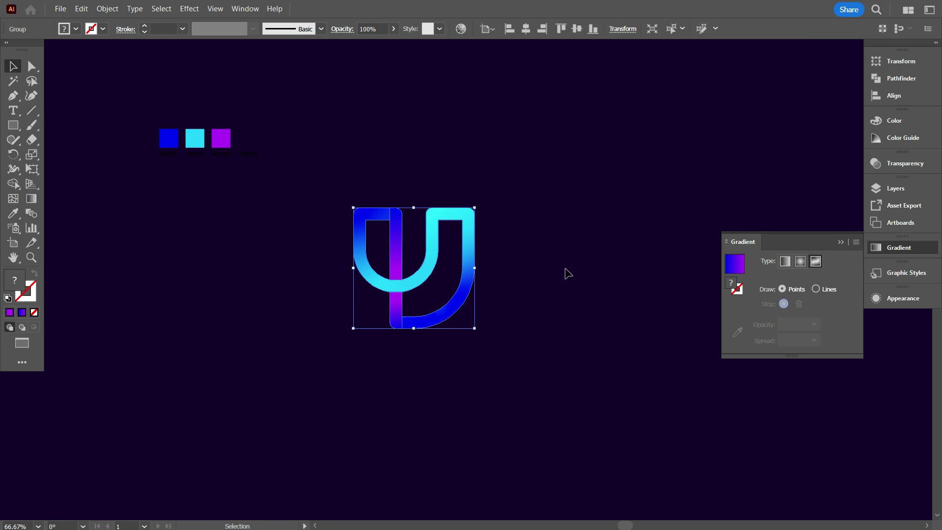
{"action": "left_click_drag", "start_coordinate": [270, 162], "coordinate": [176, 118]}
{"action": "key", "text": "Delete"}
{"action": "left_click", "coordinate": [368, 382]}
{"action": "key", "text": "ctrl+1"}
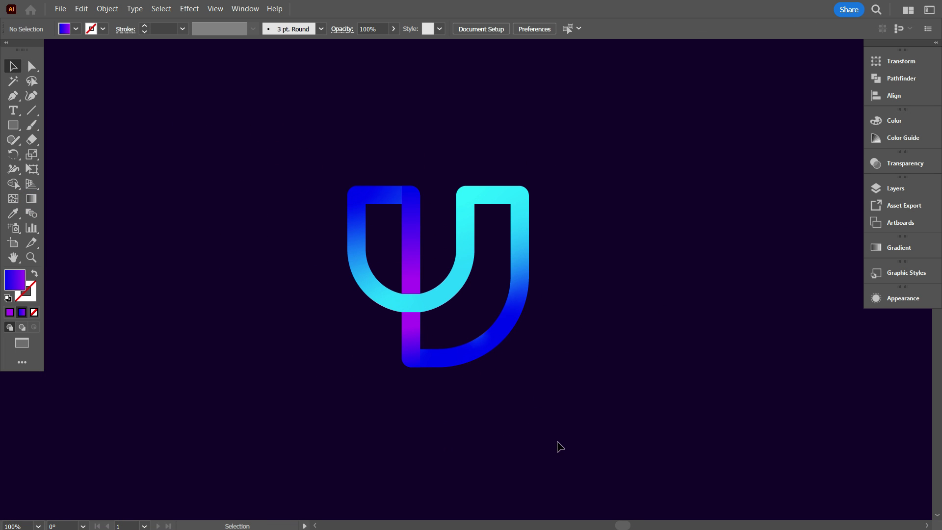